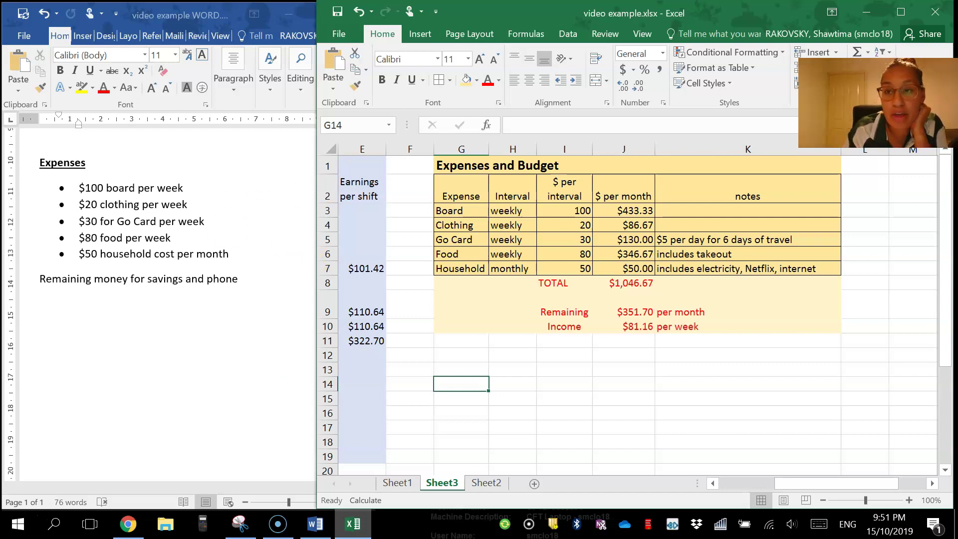
- Insert an empty 2-D 100% stacked column chart and place it just below the Expenses and Budget table
left_click(420, 34)
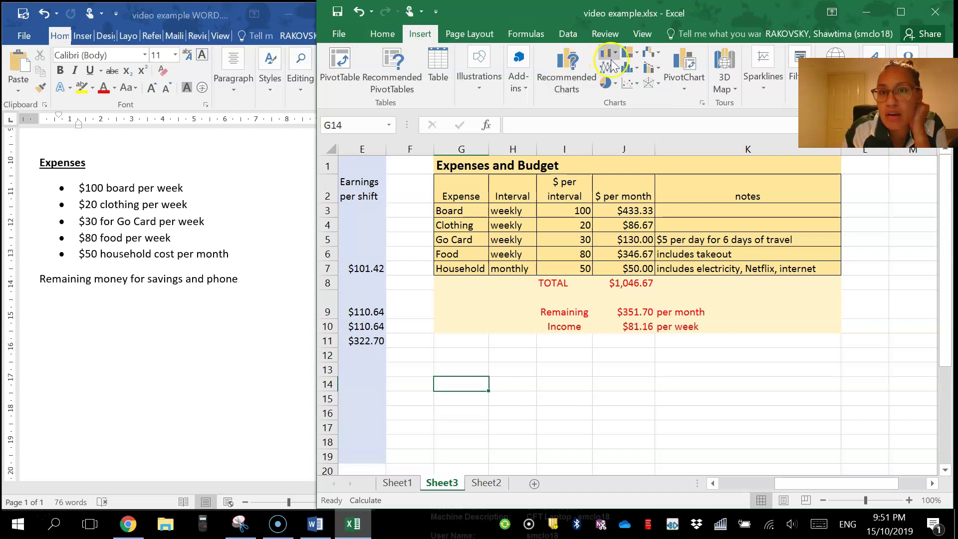
left_click(612, 60)
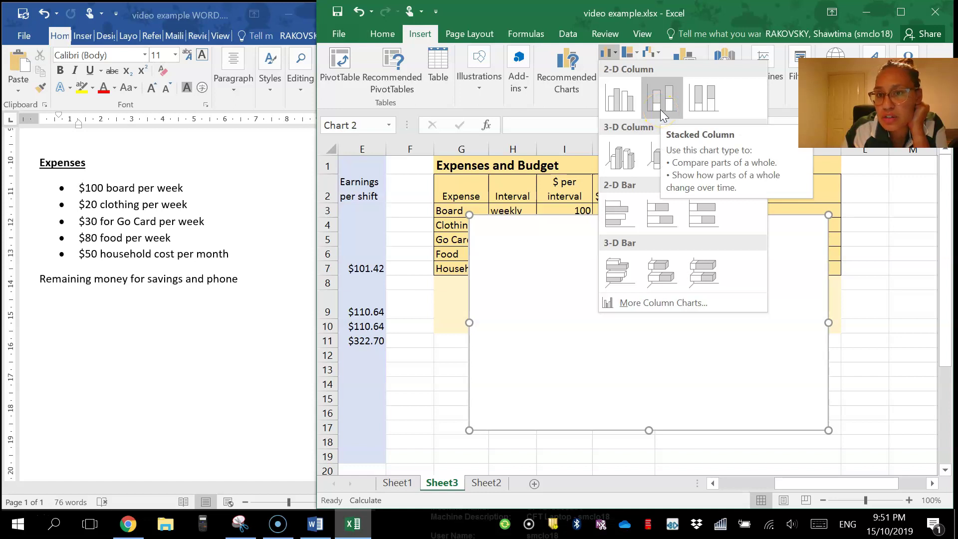
left_click(701, 109)
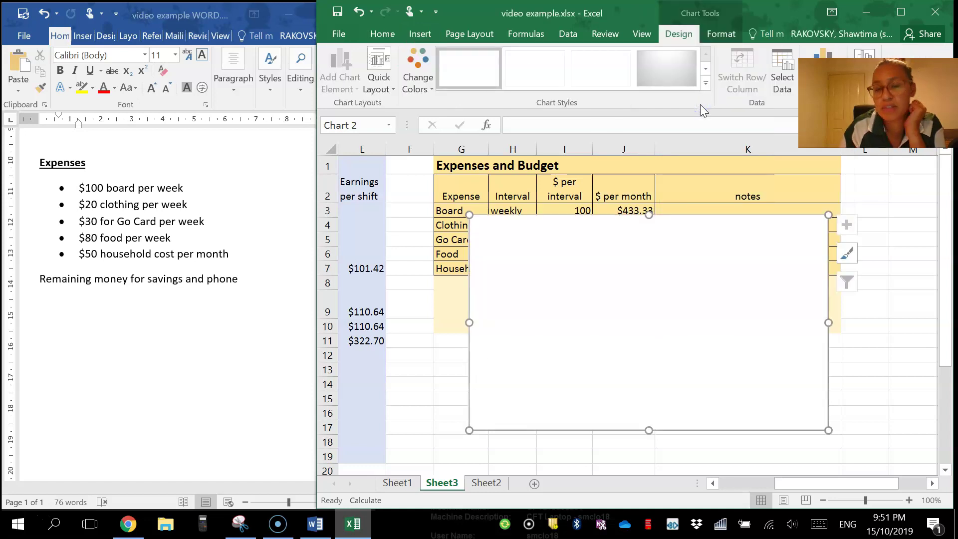
left_click_drag(680, 253, 684, 359)
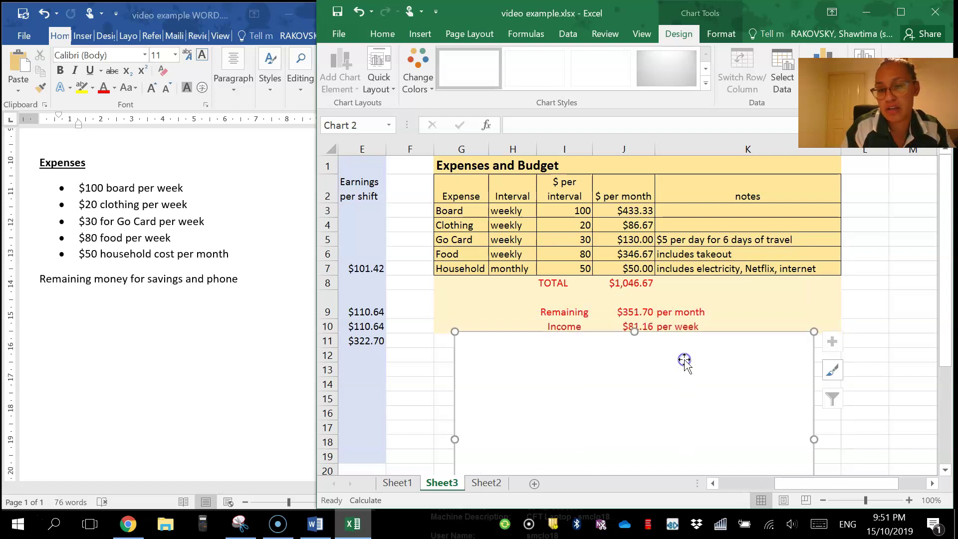
- Add a Board series to the chart's data source, with its name from G3 and its value from J3
left_click(782, 76)
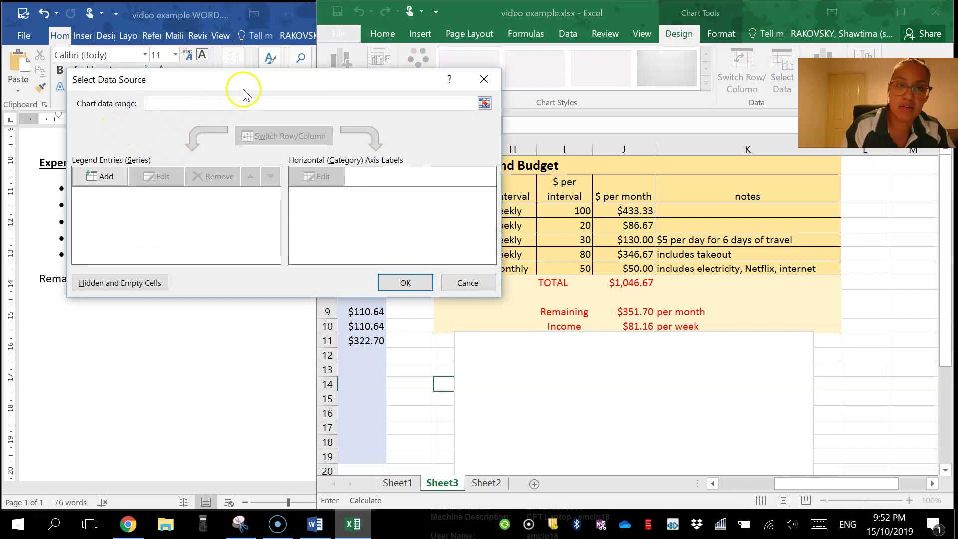
left_click_drag(247, 85, 192, 46)
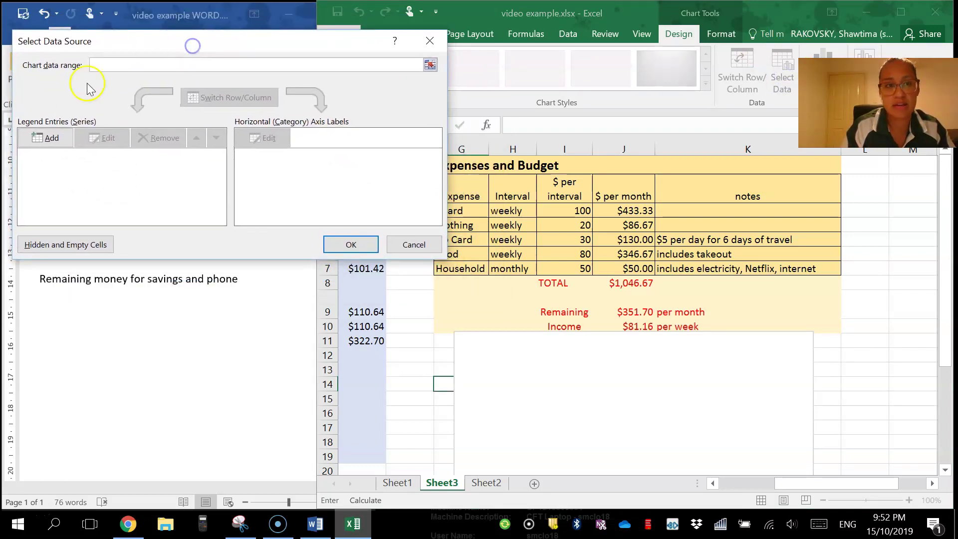
left_click(47, 137)
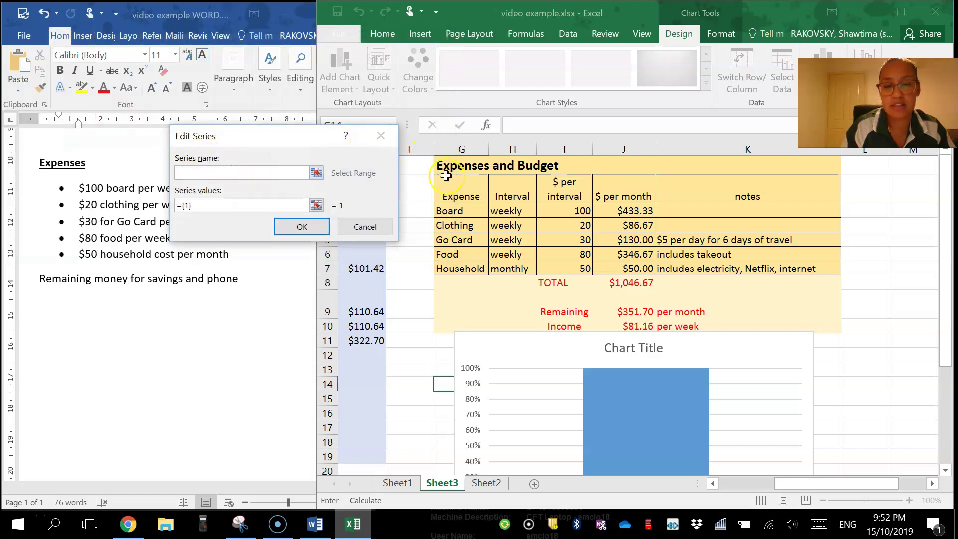
left_click(458, 211)
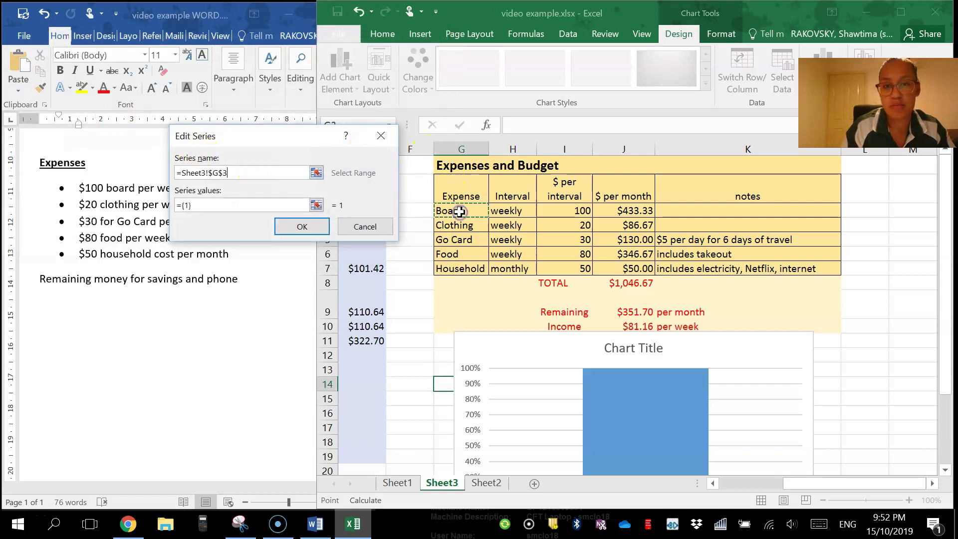
left_click(317, 205)
left_click(626, 211)
left_click(318, 229)
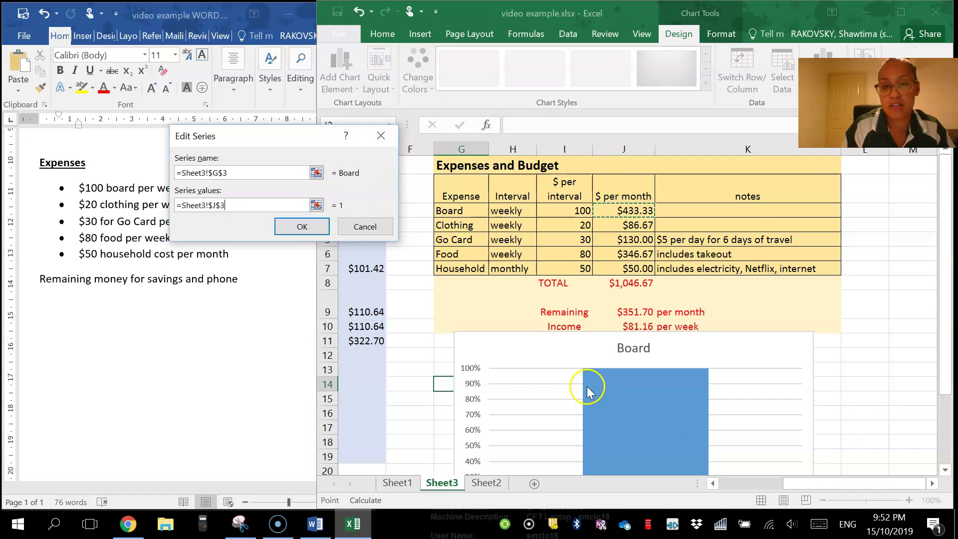
left_click(302, 225)
- Add a Clothing series to the chart, with its name from G4 and its monthly value from J4
left_click(124, 156)
left_click(48, 138)
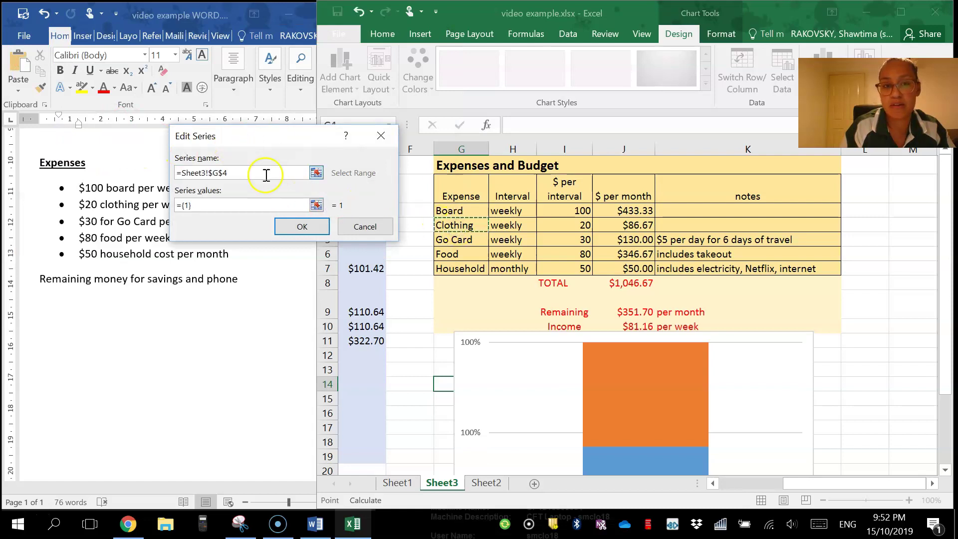
left_click(316, 205)
left_click(648, 225)
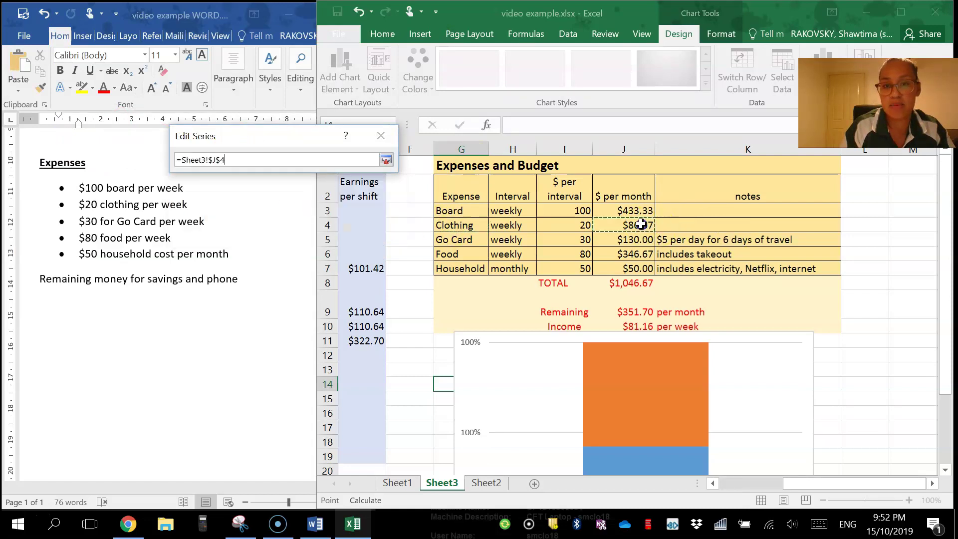
left_click(385, 159)
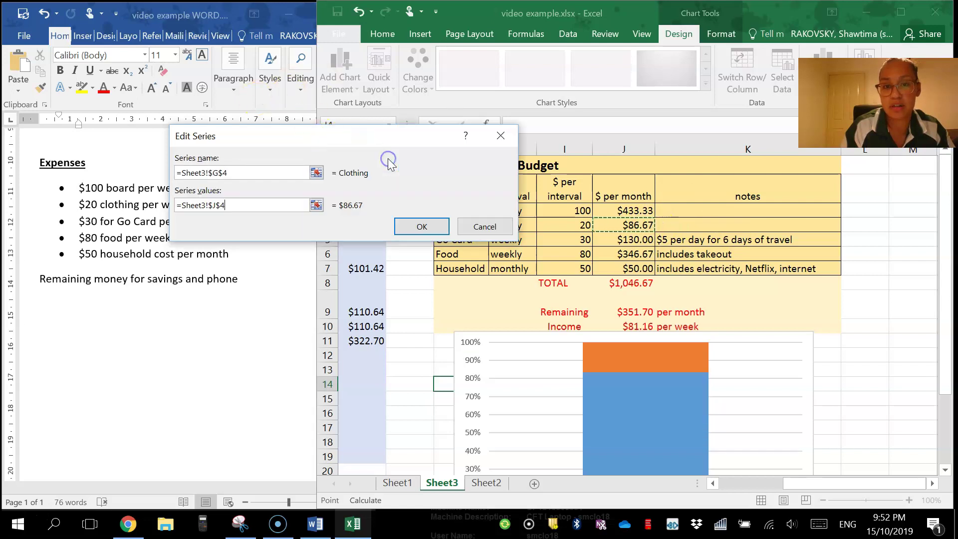
left_click(367, 191)
left_click(422, 226)
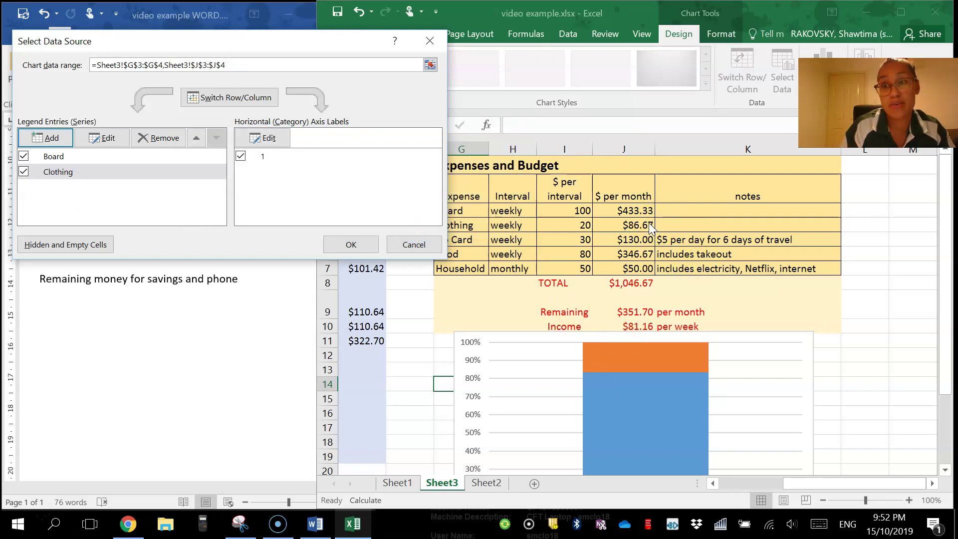
- Add a Go Card series to the chart, with its name from G5 and its monthly value from J5
left_click(58, 142)
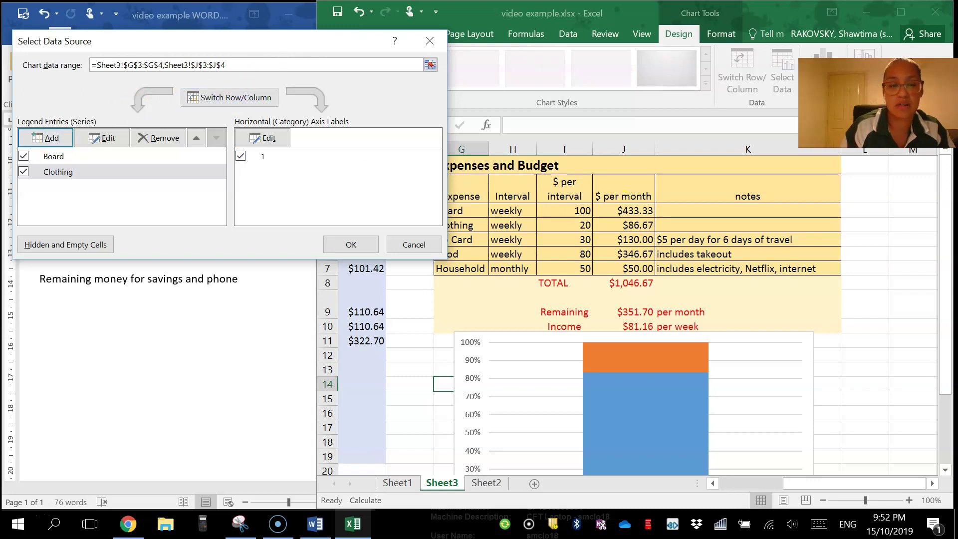
left_click(38, 132)
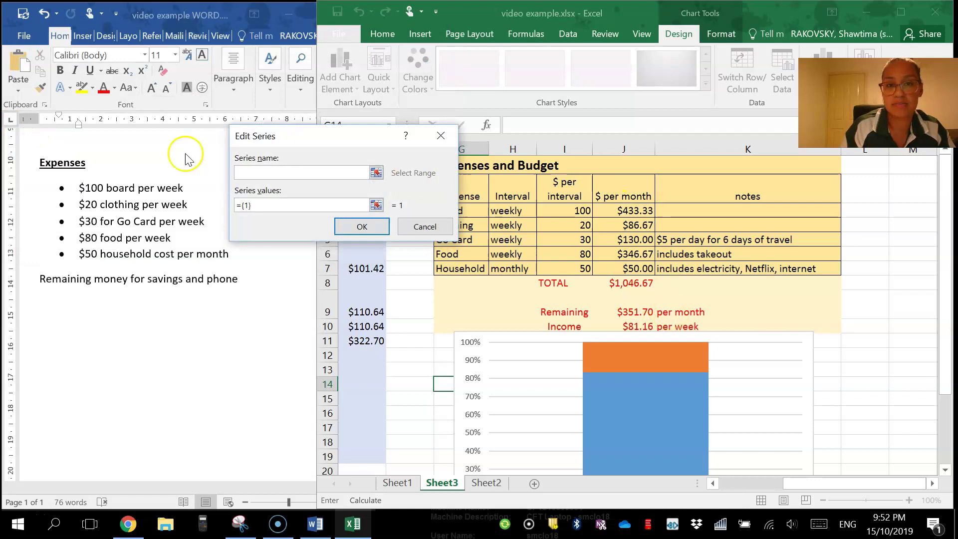
left_click(478, 240)
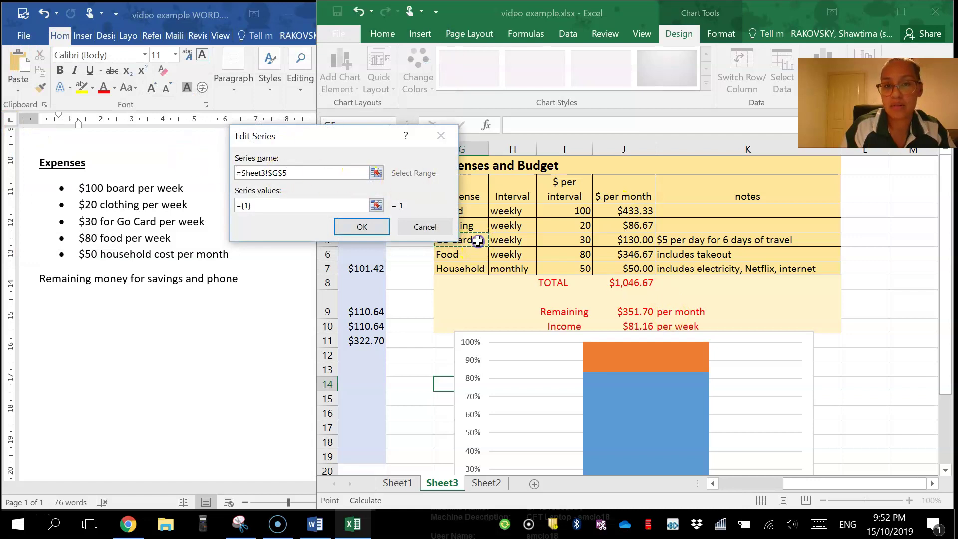
left_click(376, 205)
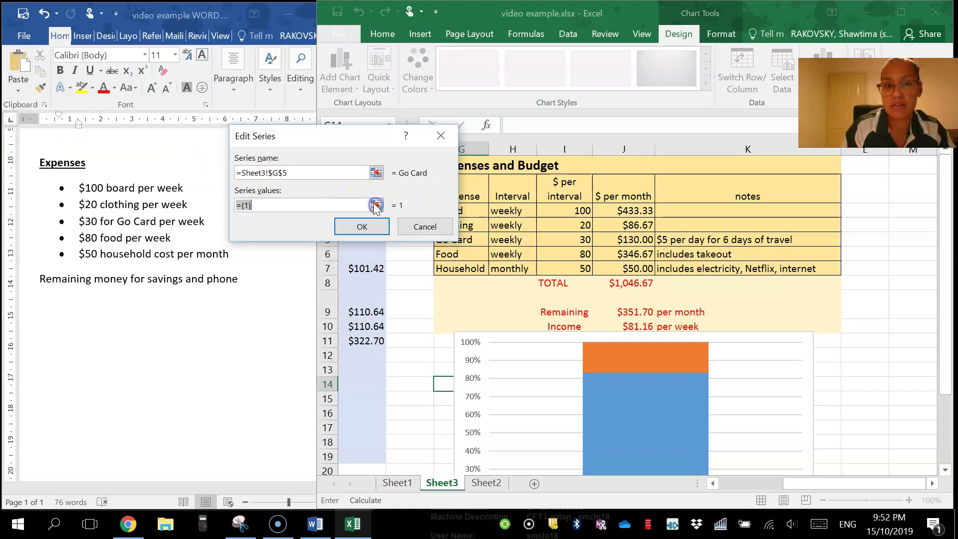
left_click(624, 244)
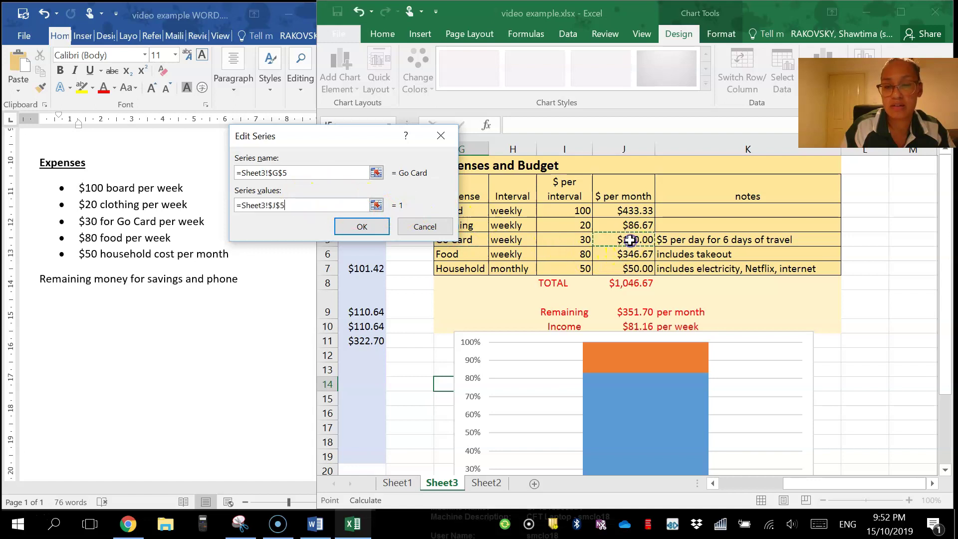
left_click(349, 229)
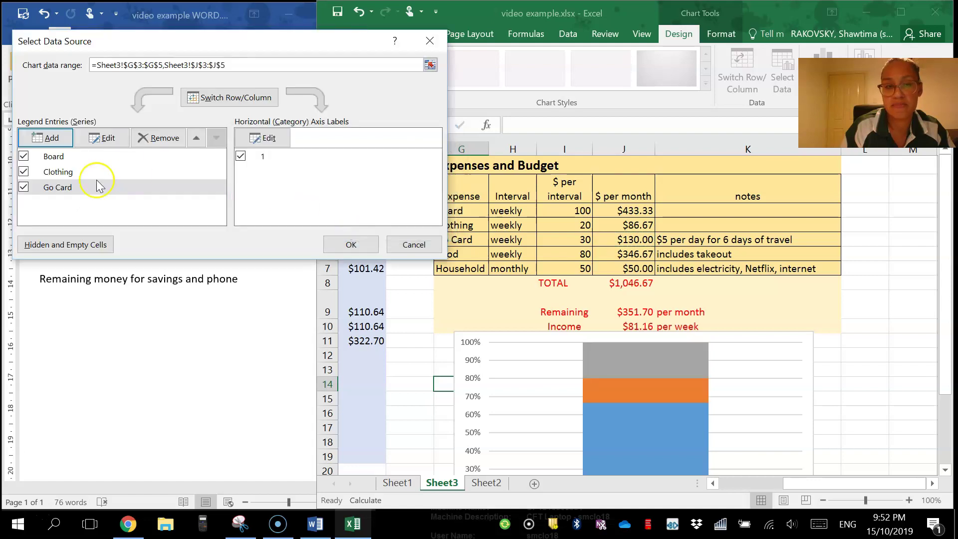
- Add a Food series to the chart, with its name from G6 and its monthly value from J6
left_click(56, 137)
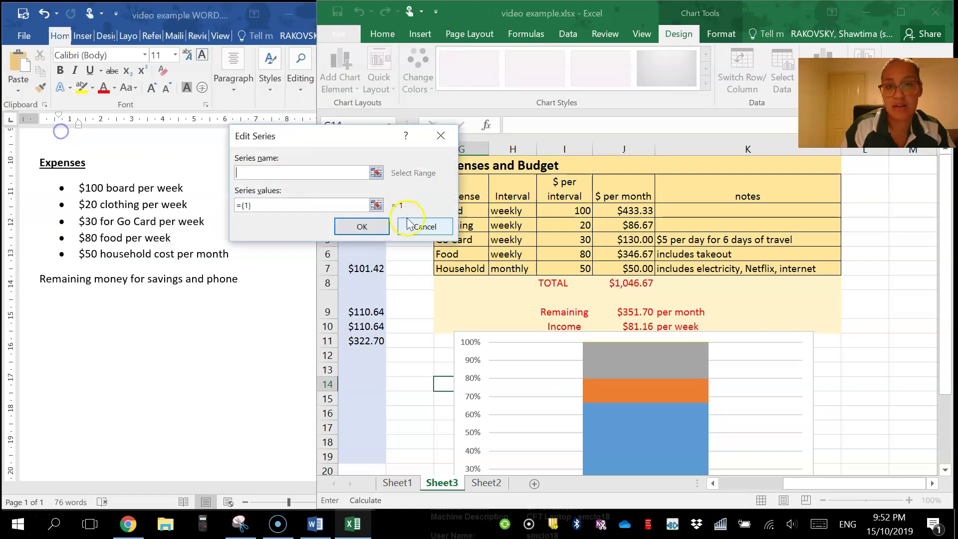
left_click(455, 255)
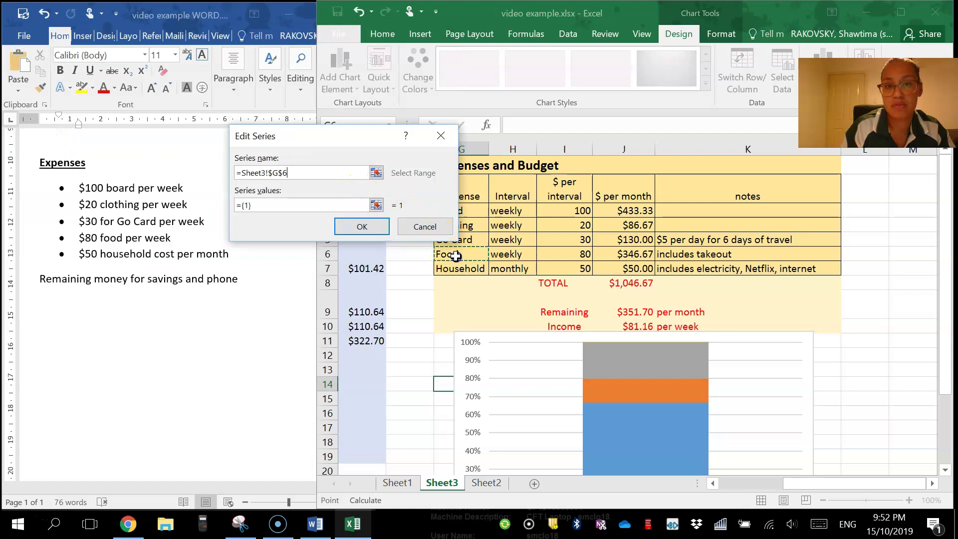
left_click(376, 205)
left_click(629, 254)
left_click(446, 159)
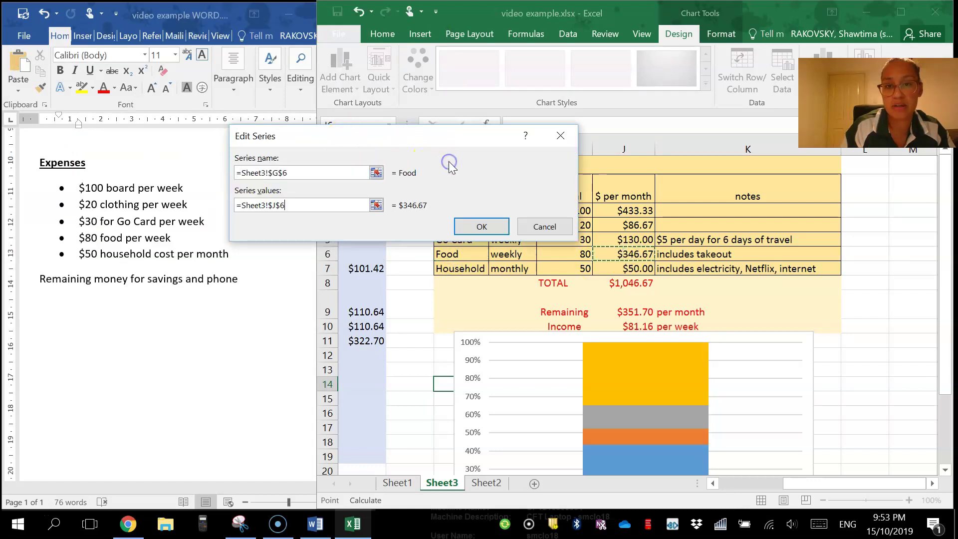
left_click(480, 225)
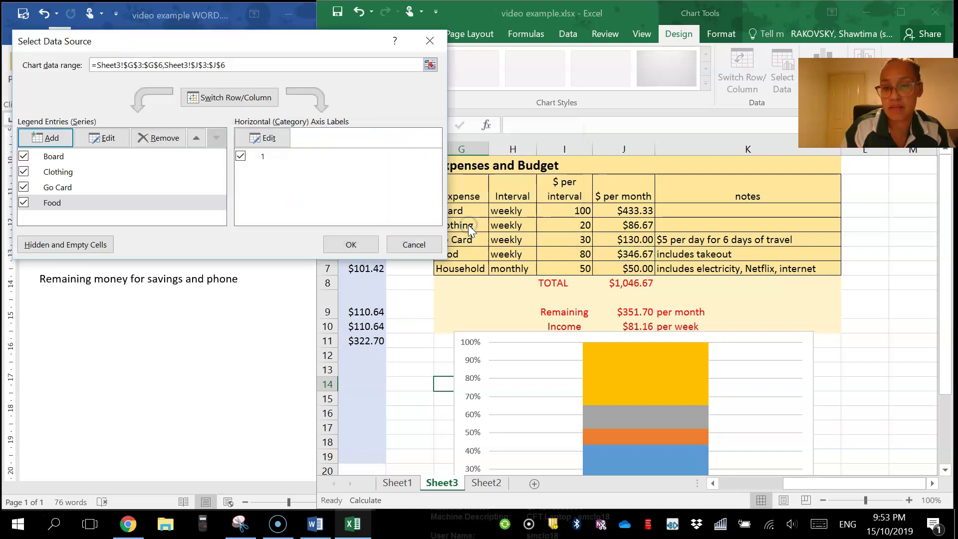
- Add a Household series to the chart, with its name from G7 and its monthly value from J7
left_click(60, 139)
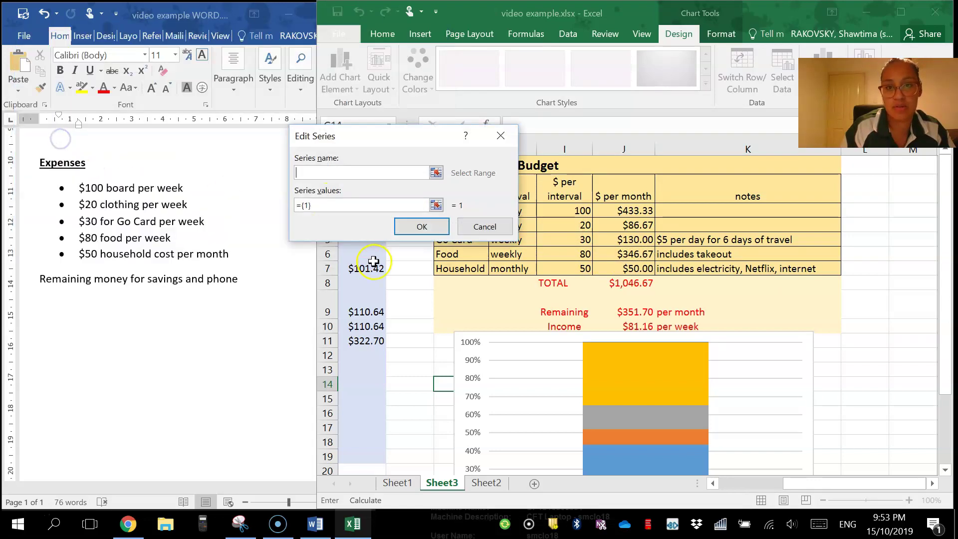
left_click(459, 269)
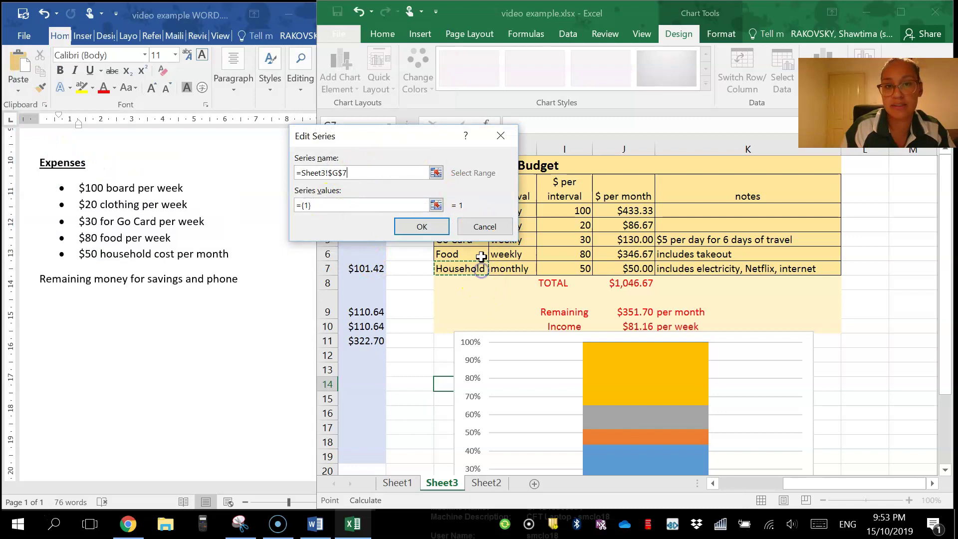
left_click(438, 204)
left_click(621, 268)
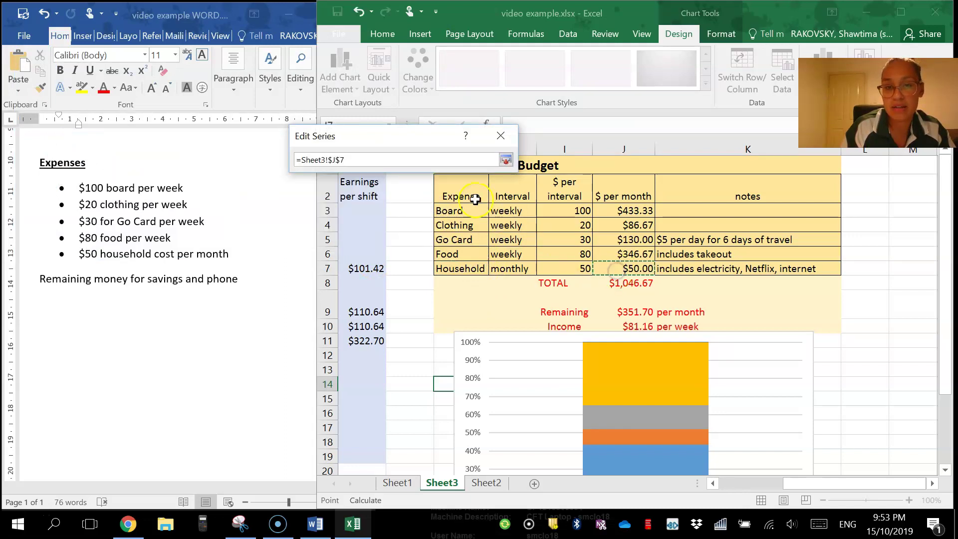
left_click(505, 159)
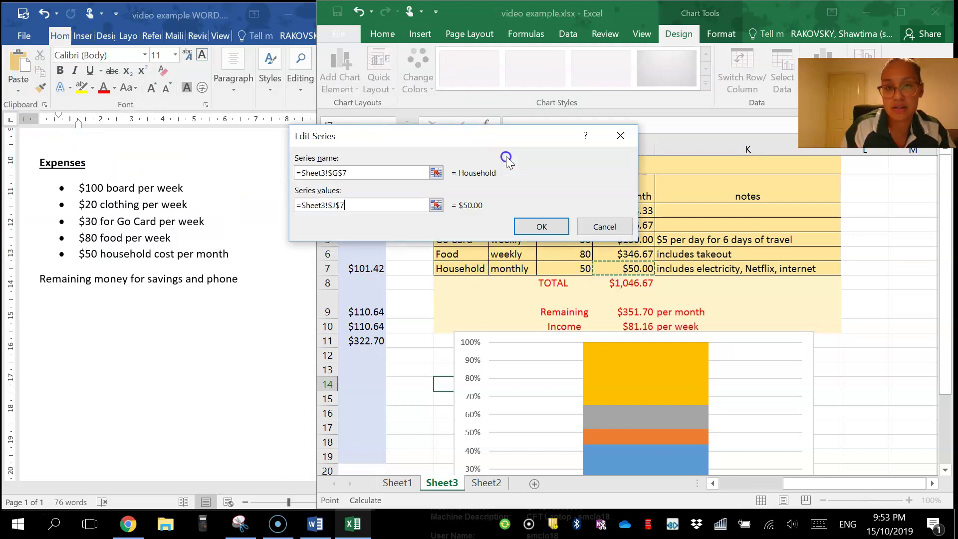
left_click(542, 226)
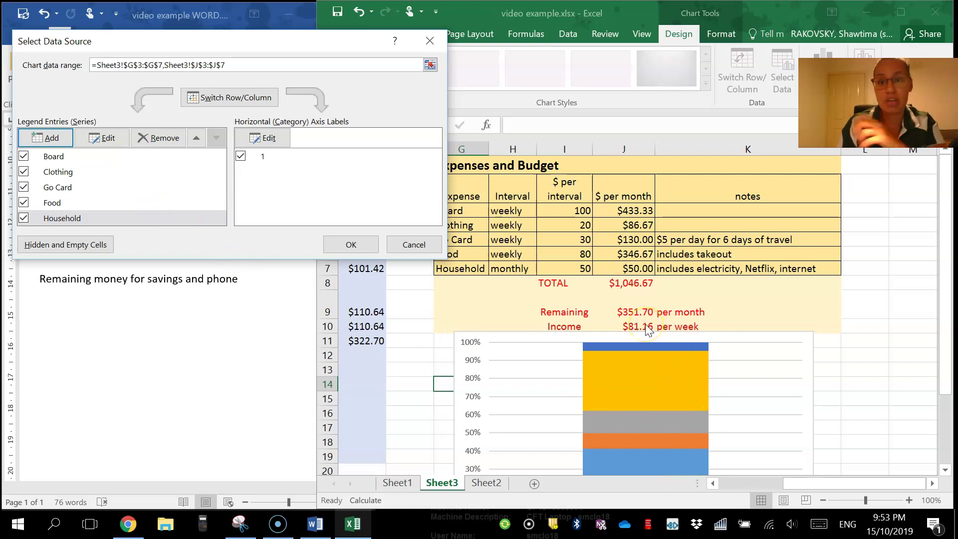
- Add a Remaining Income series to the chart, with its name from I9 and its monthly value from J9
left_click(52, 138)
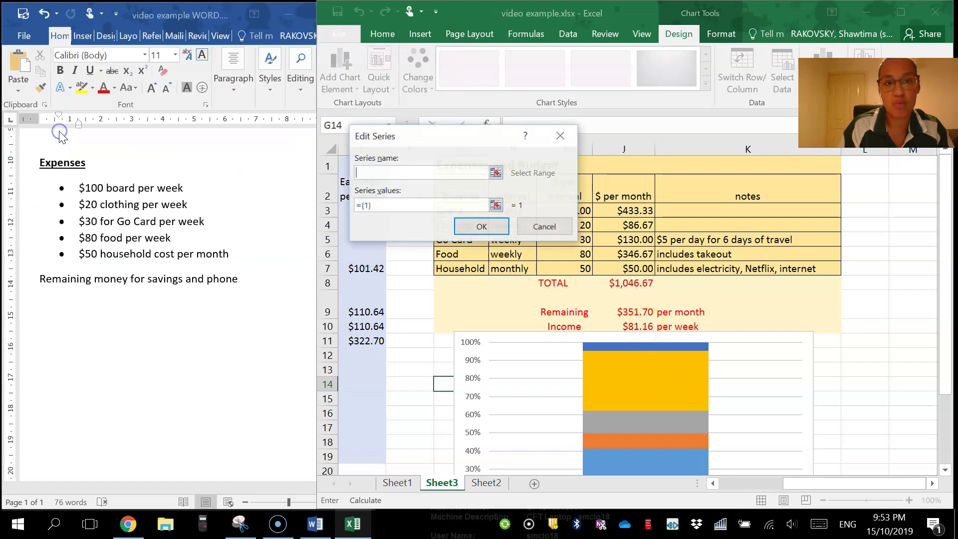
left_click(578, 313)
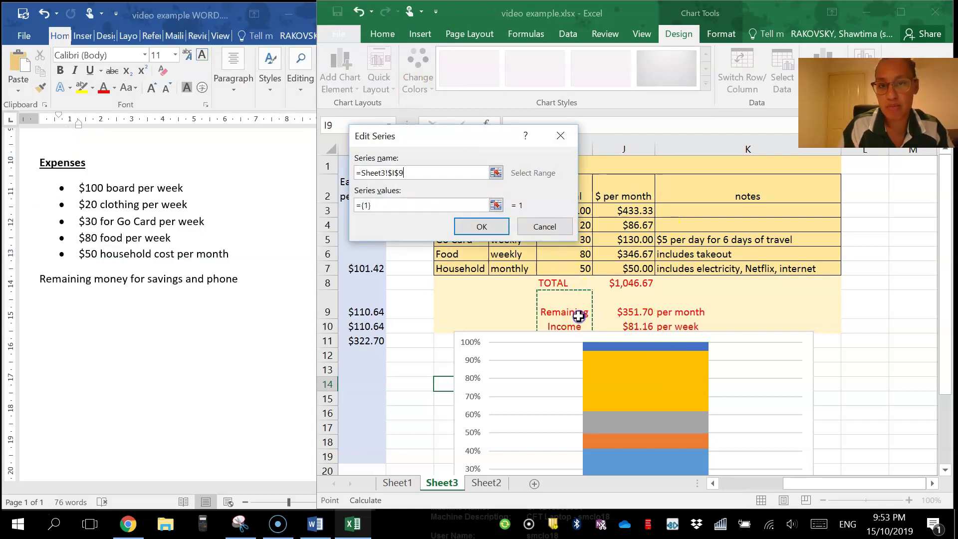
left_click(495, 205)
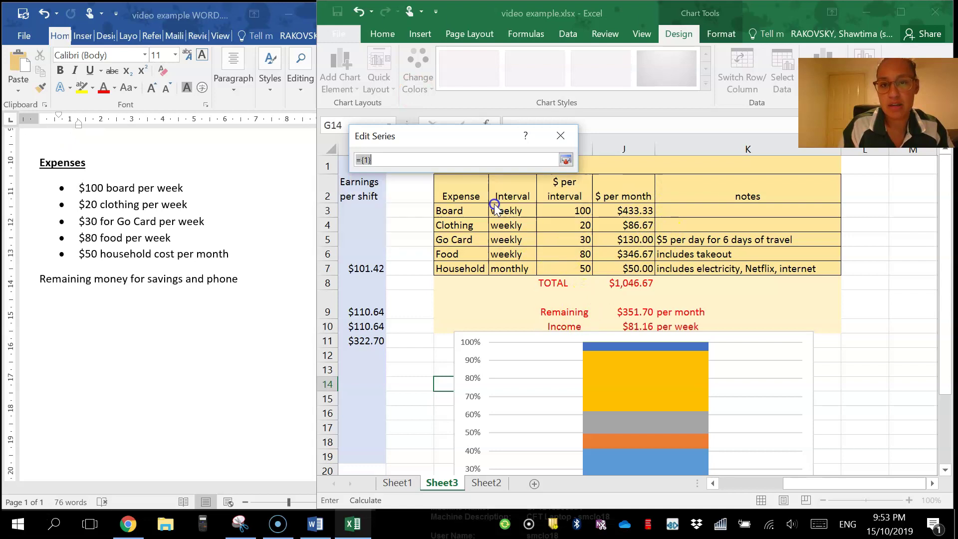
left_click(627, 314)
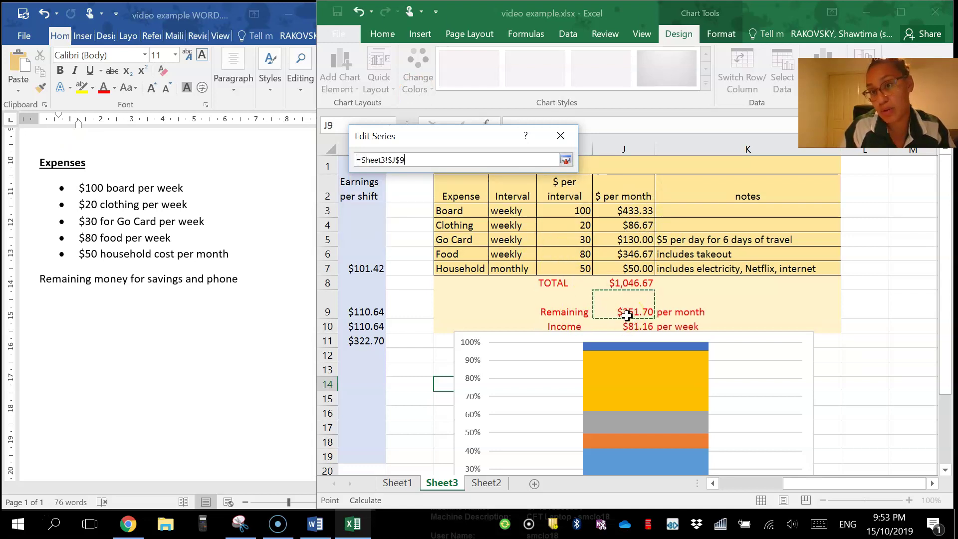
left_click(565, 159)
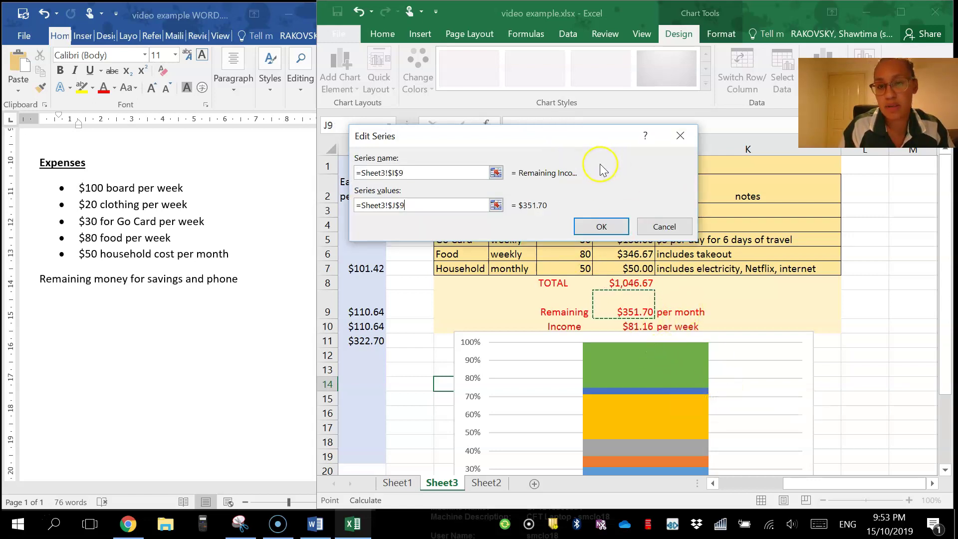
left_click(601, 227)
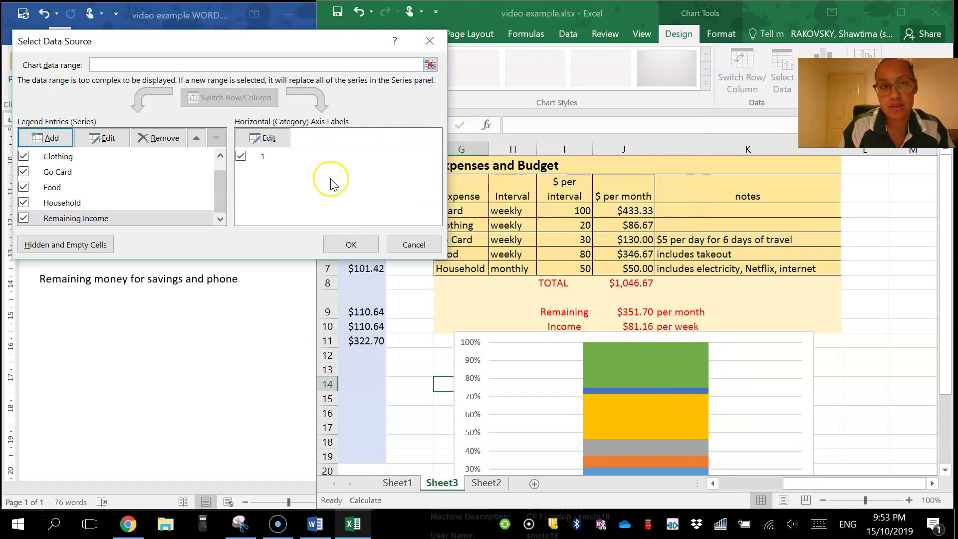
- Set the chart's horizontal axis label to the heading in J2 and apply the data source changes
left_click(276, 138)
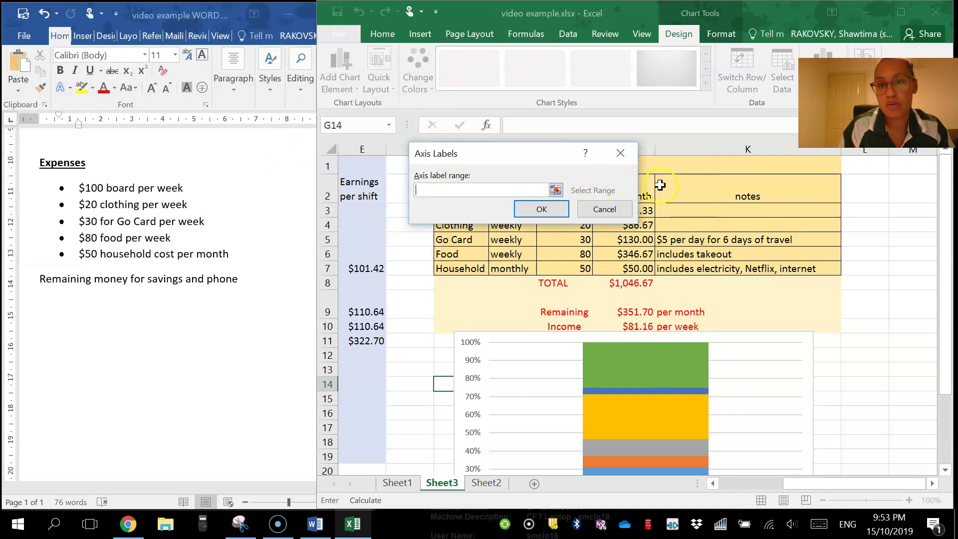
left_click(647, 193)
left_click(542, 209)
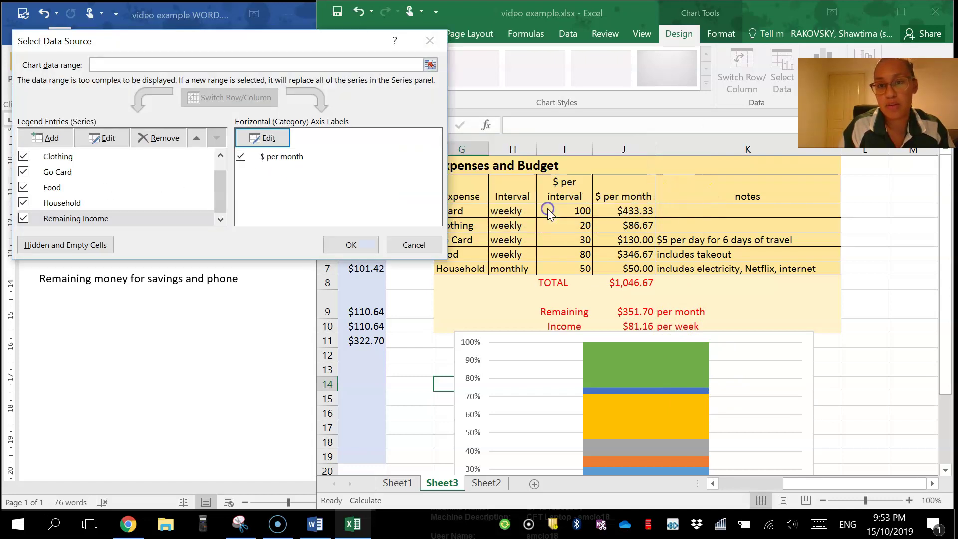
left_click(332, 243)
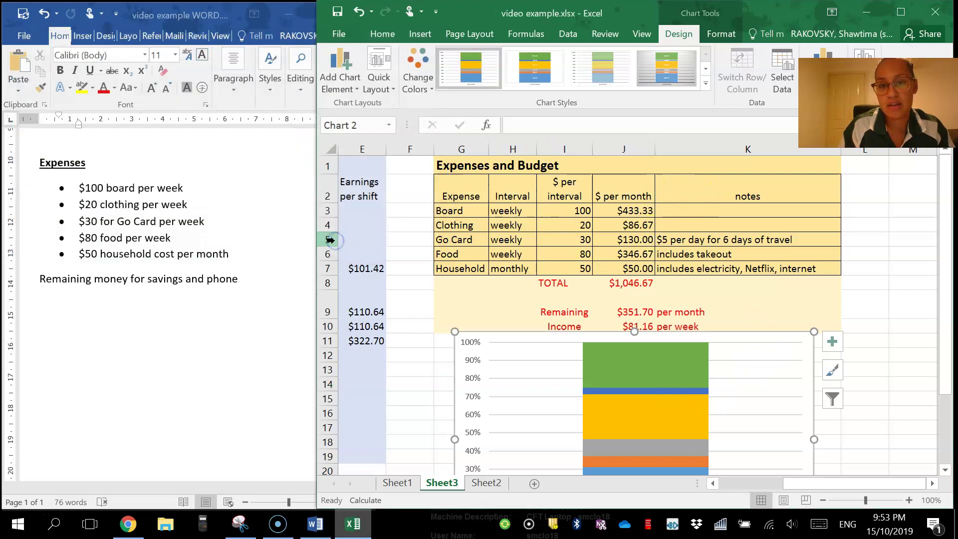
- Move the chart beside the Expenses and Budget table, starting in column L near row 1
left_click(864, 397)
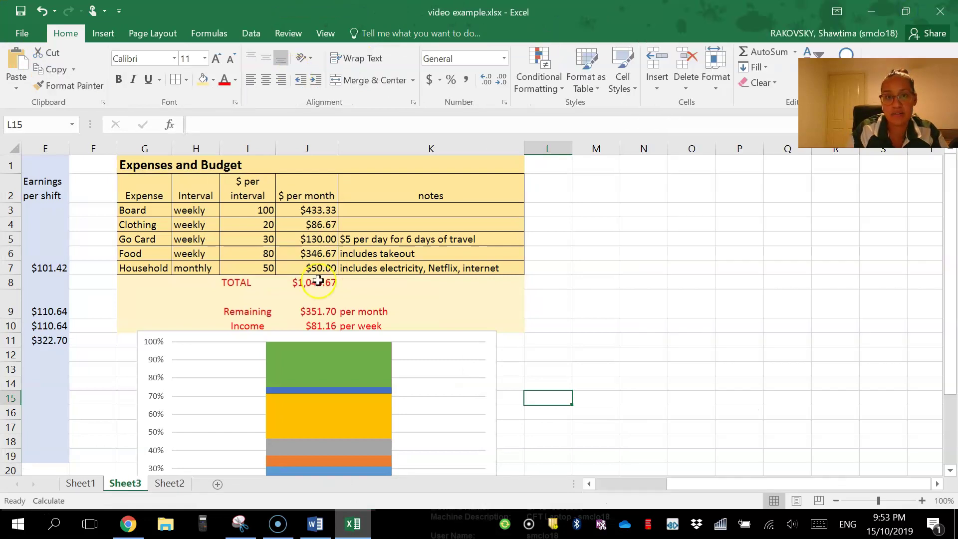
left_click(348, 370)
left_click(446, 360)
left_click_drag(466, 339, 865, 175)
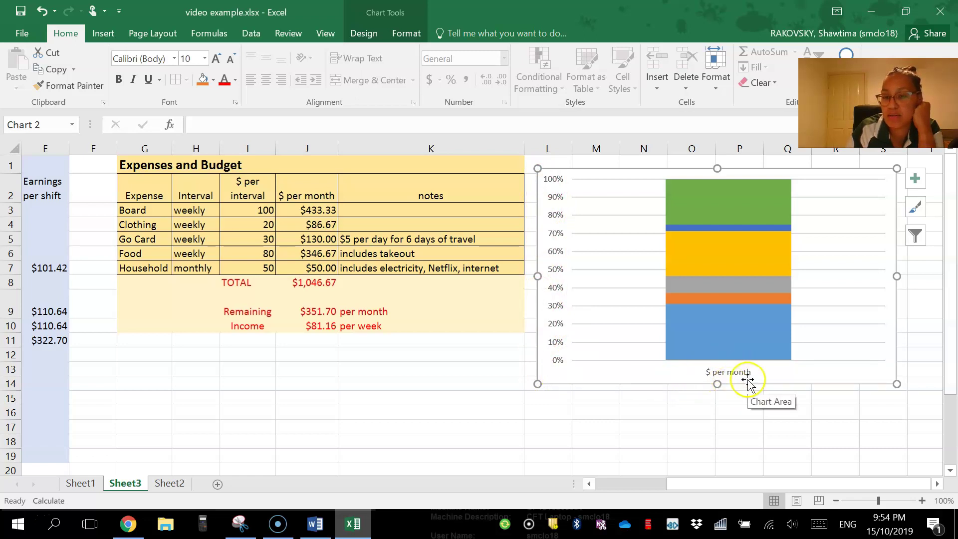
- Change the column heading in J2 to "Spending per Month"
left_click(307, 187)
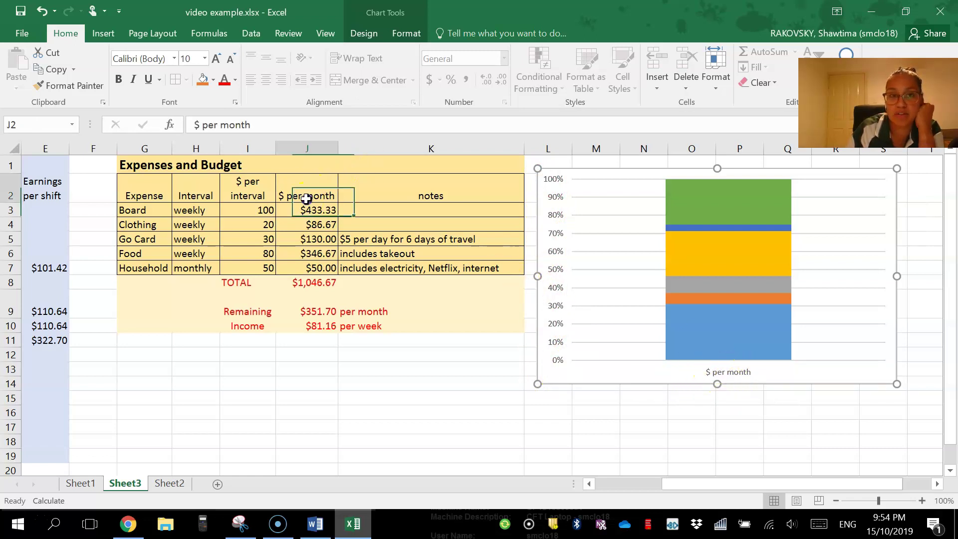
type("$")
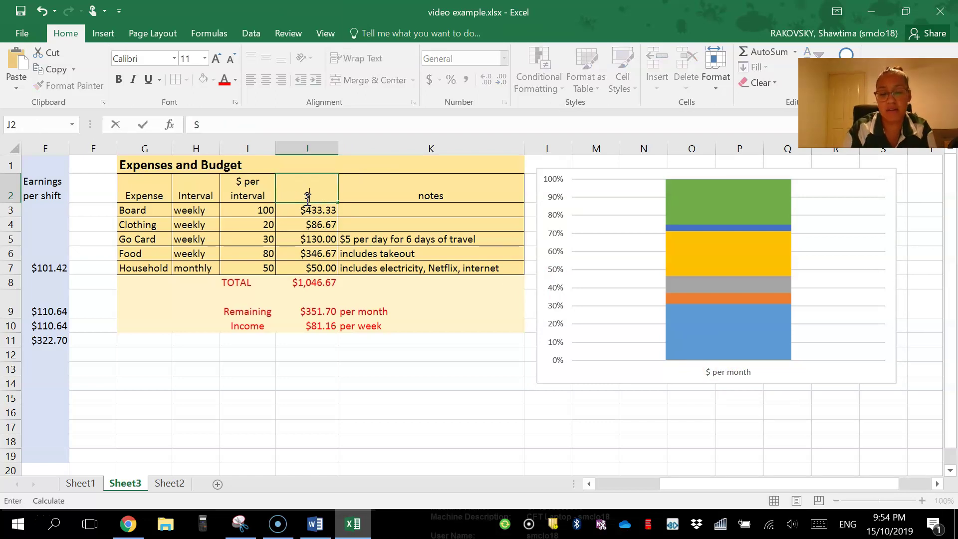
type("pending per Mon")
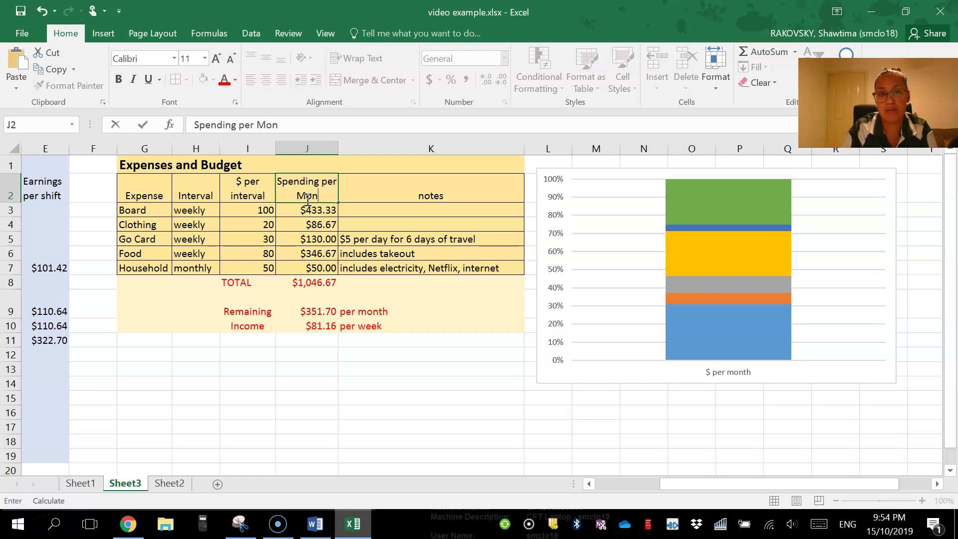
key("Return")
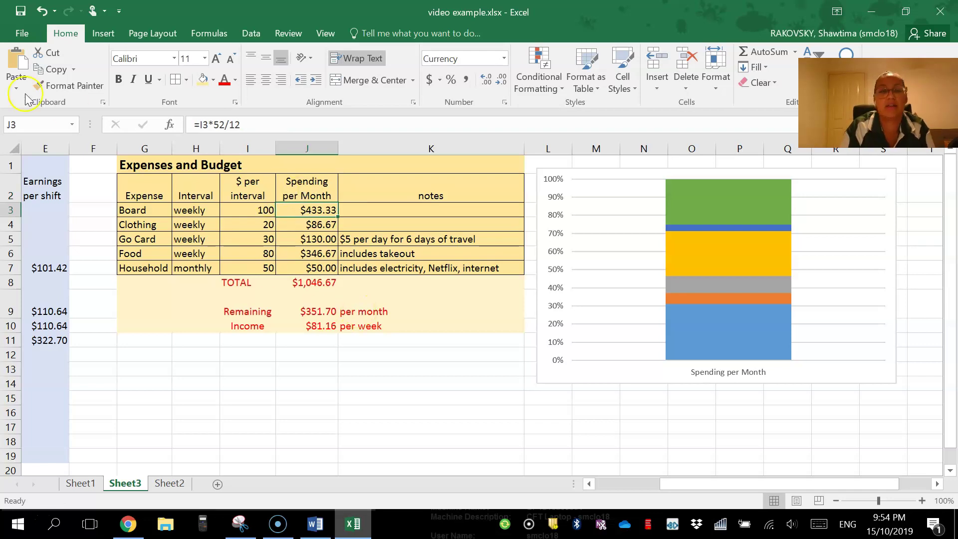
- Add a primary vertical axis title to the chart reading "Percentage of Monthly Income"
left_click(630, 364)
left_click(366, 34)
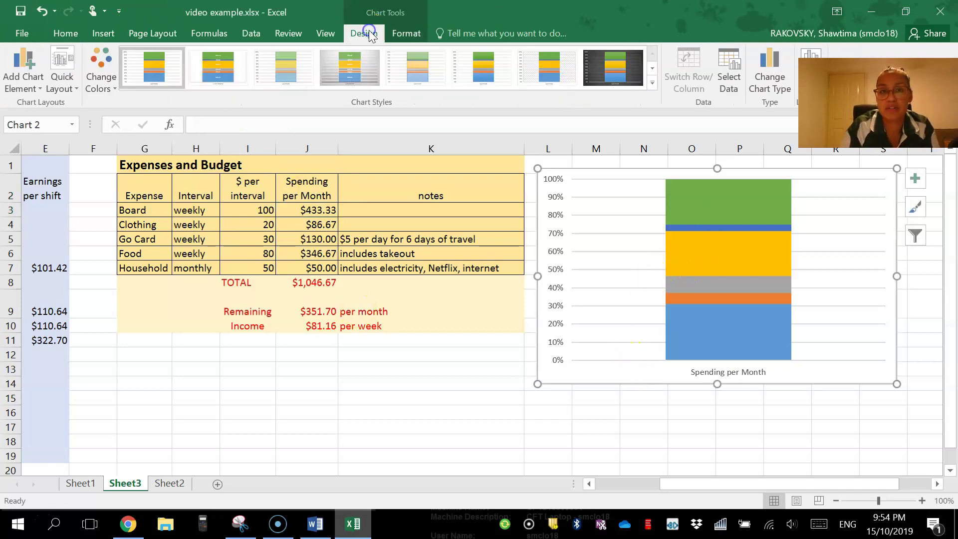
left_click(10, 89)
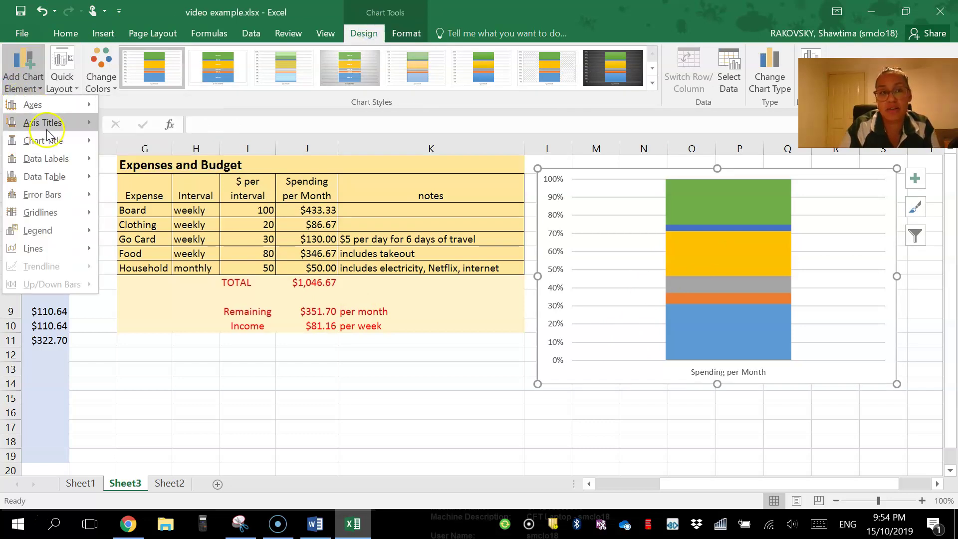
mouse_move(47, 131)
left_click(128, 160)
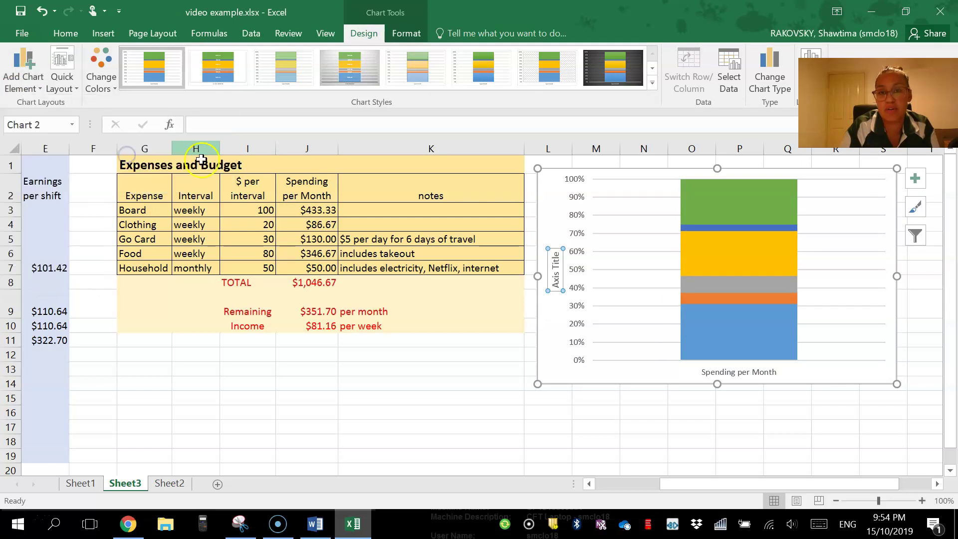
type("Per")
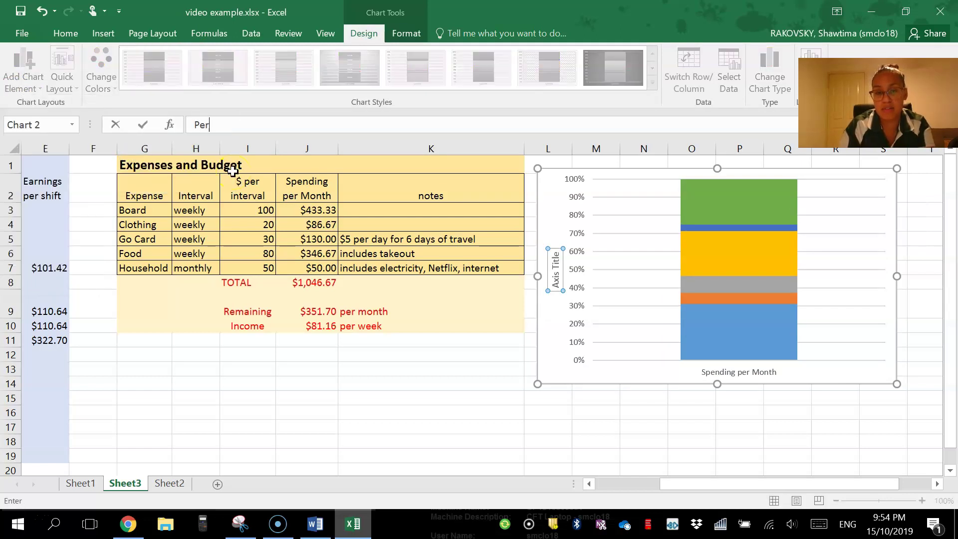
type("centage of")
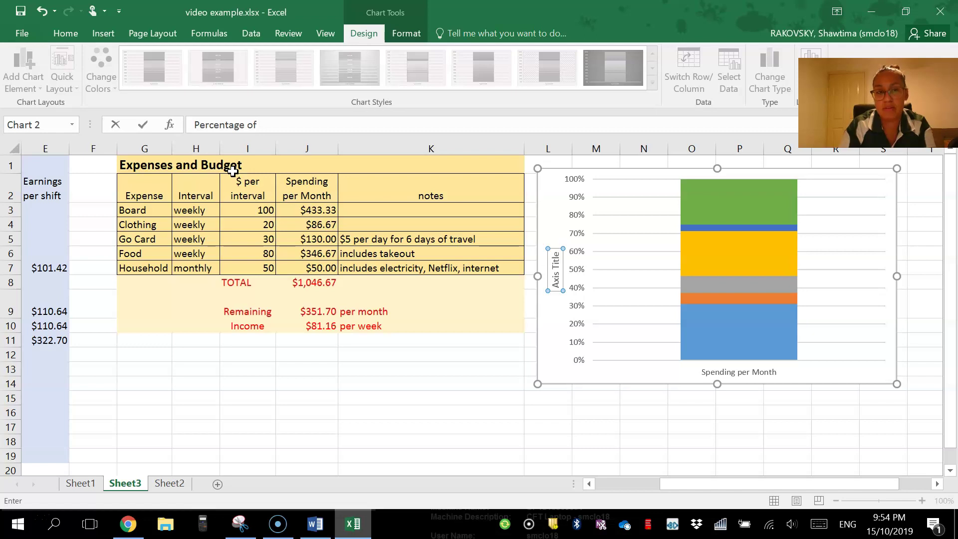
type(" Monthly Income")
left_click(725, 369)
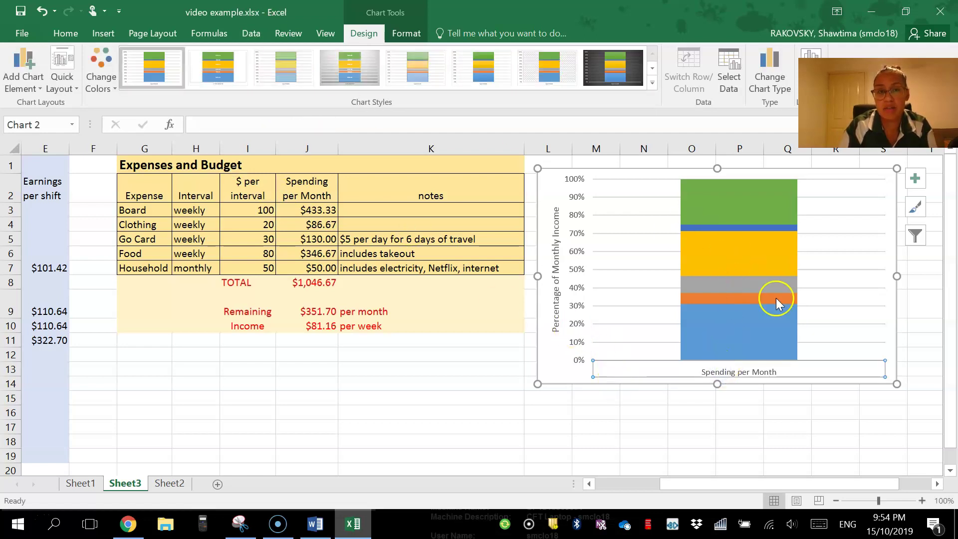
- Add a title above the chart reading "Allocation of monthly expenses from income"
left_click(552, 377)
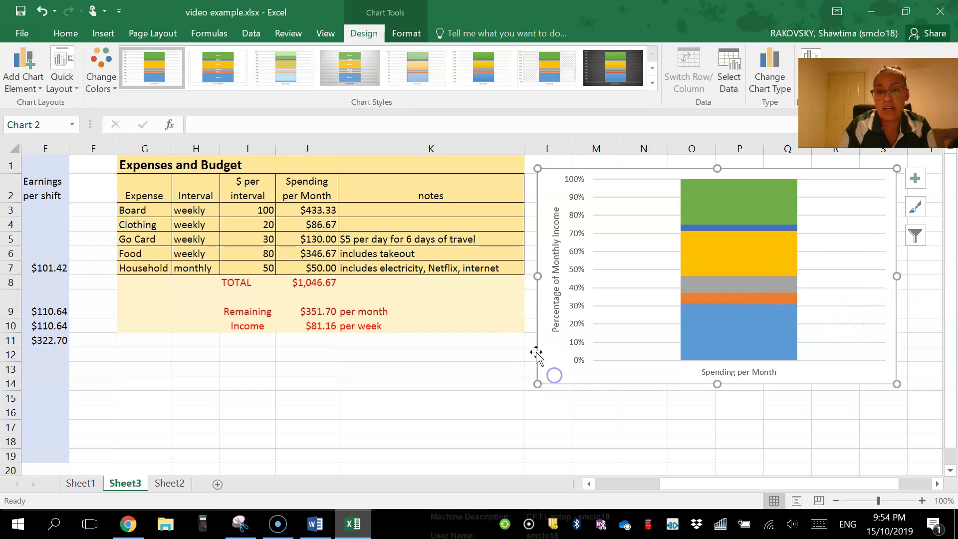
left_click(22, 75)
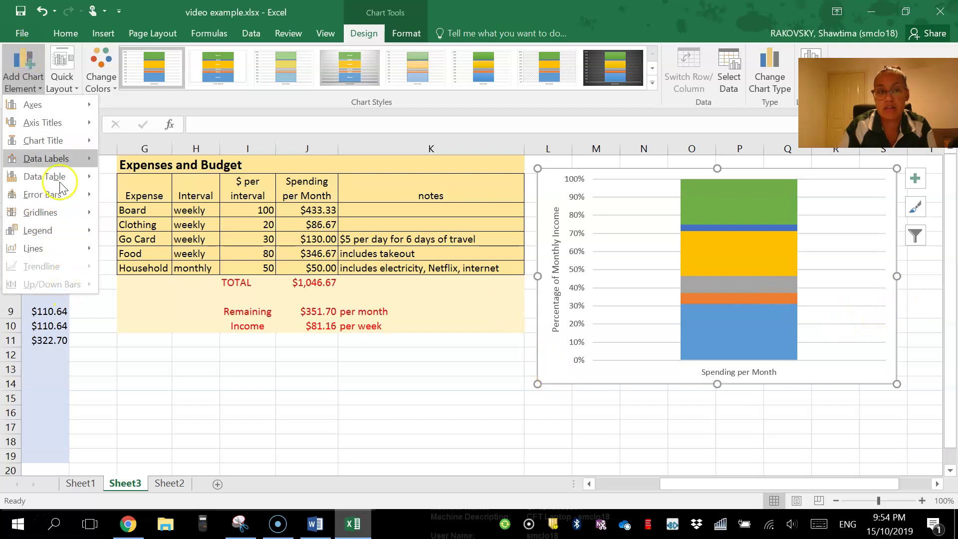
mouse_move(75, 140)
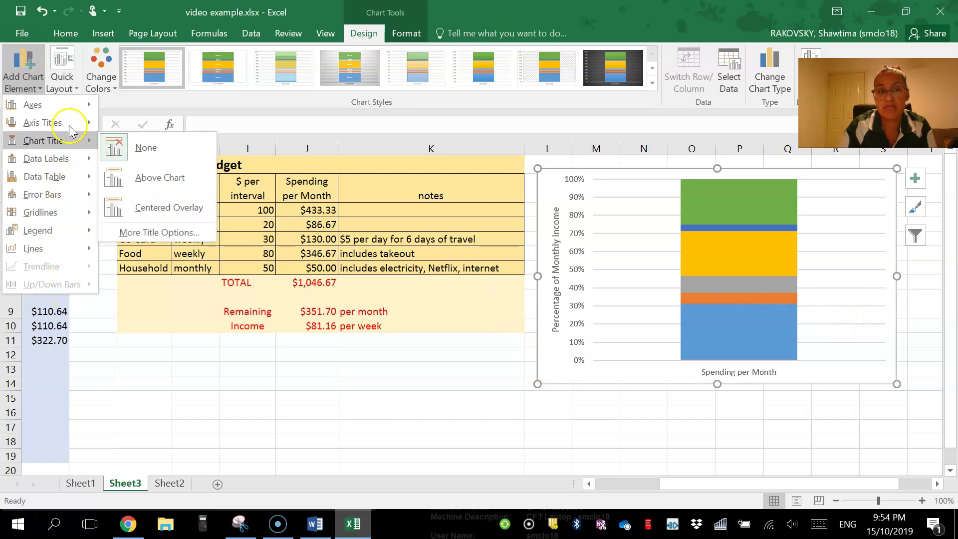
left_click(157, 185)
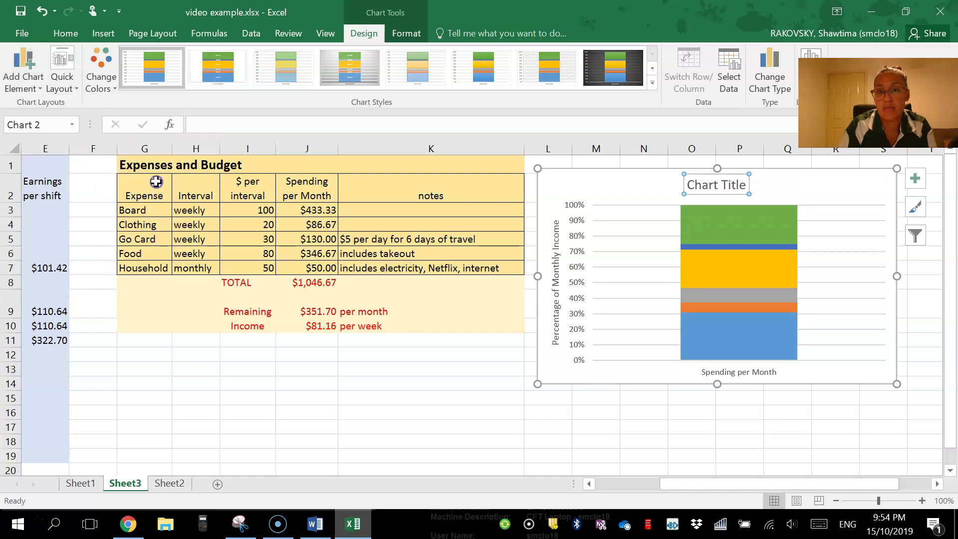
left_click(295, 123)
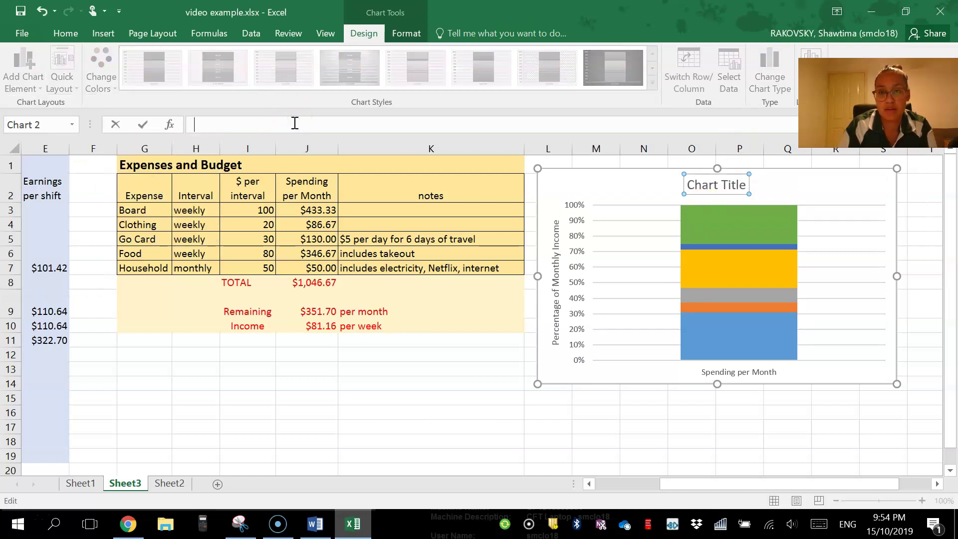
type("Percetnage")
key("BackSpace")
key("BackSpace")
key("BackSpace")
key("BackSpace")
key("BackSpace")
key("BackSpace")
key("BackSpace")
key("BackSpace")
type("Allocation o")
type("f expe")
key("BackSpace")
key("BackSpace")
key("BackSpace")
type("m")
key("BackSpace")
key("BackSpace")
type("monthly expenses from")
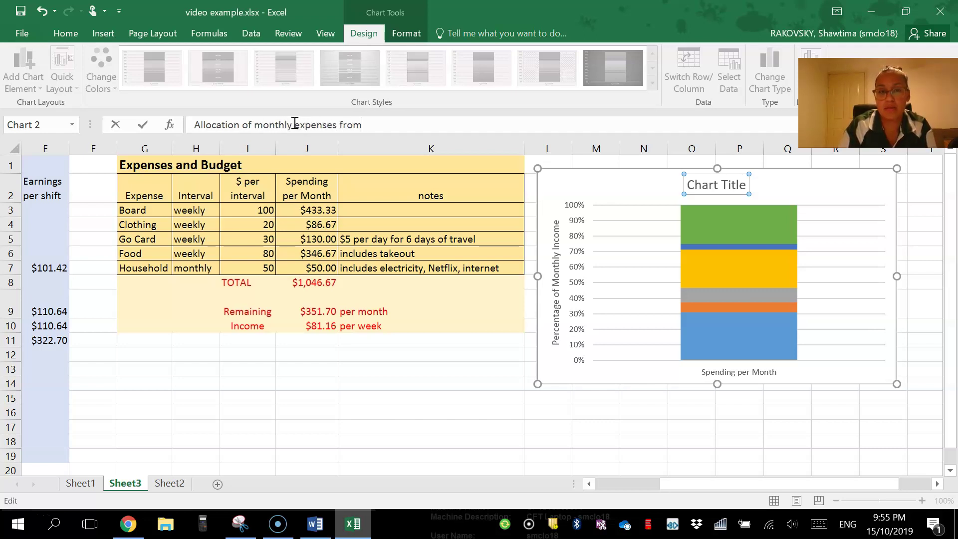
type(" income")
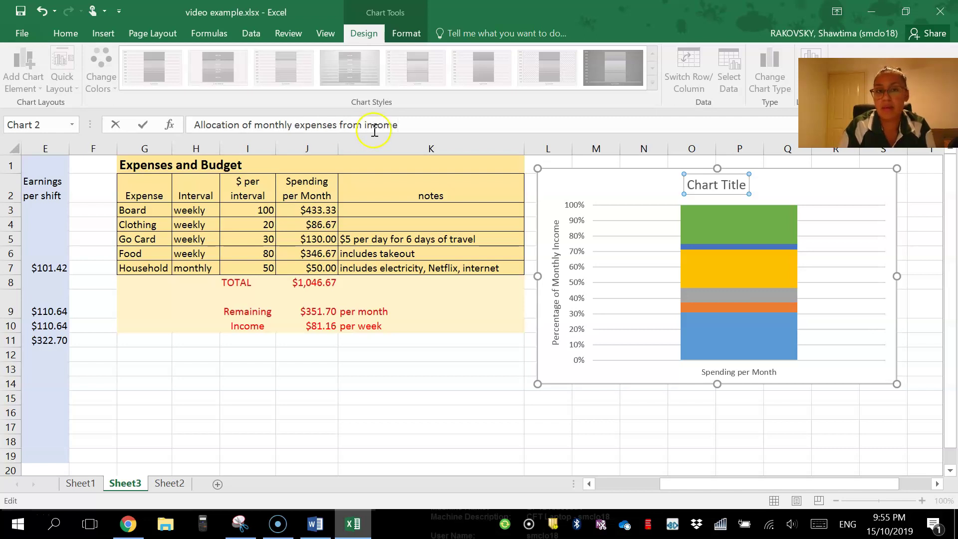
key("Return")
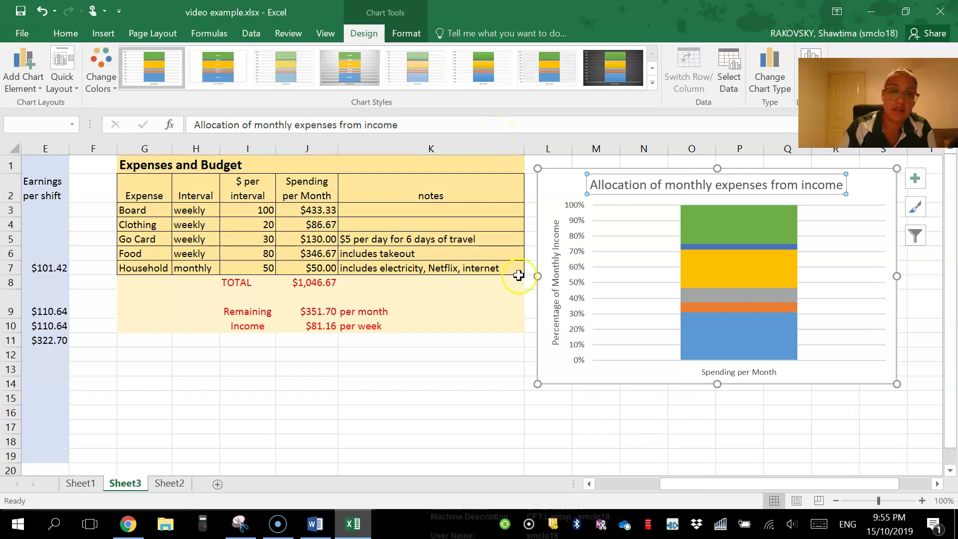
- Add a legend on the right side of the chart
left_click(21, 82)
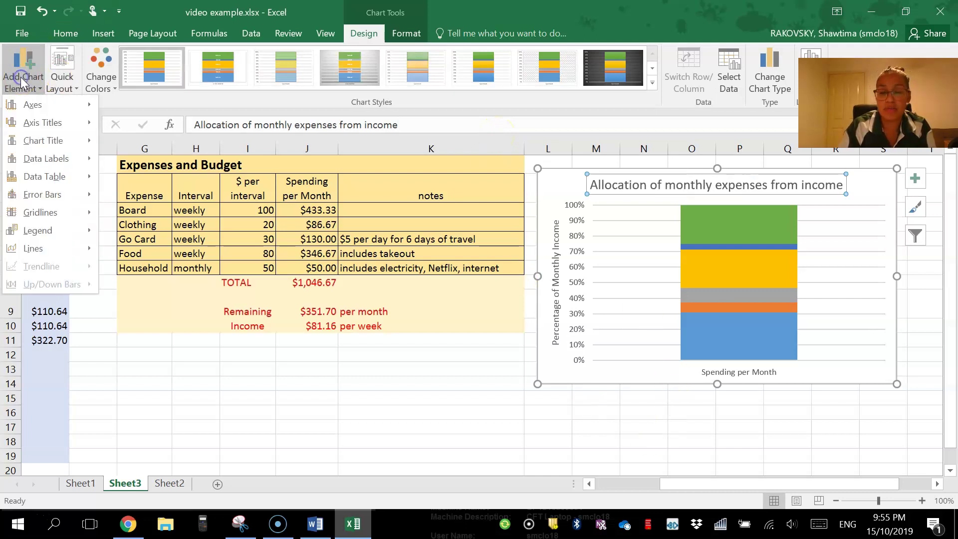
left_click(58, 233)
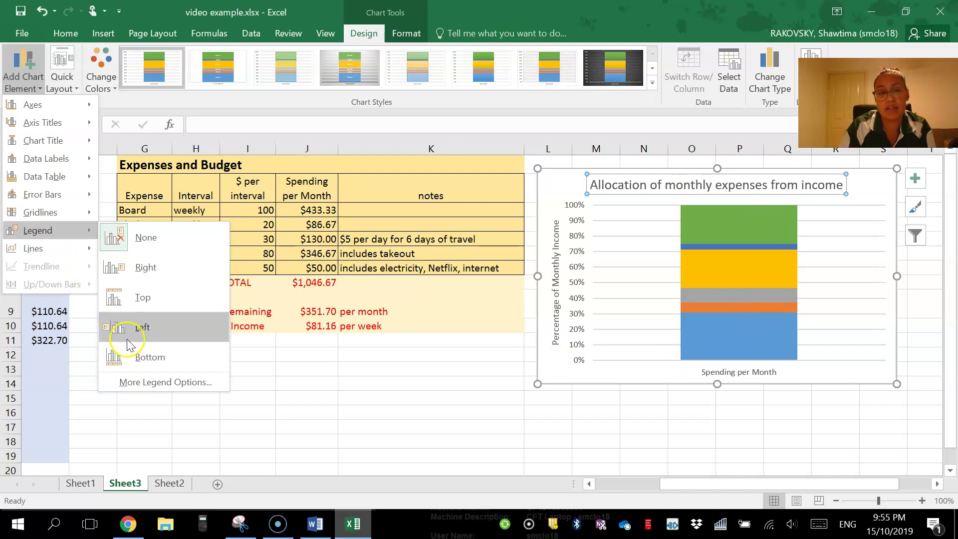
left_click(171, 266)
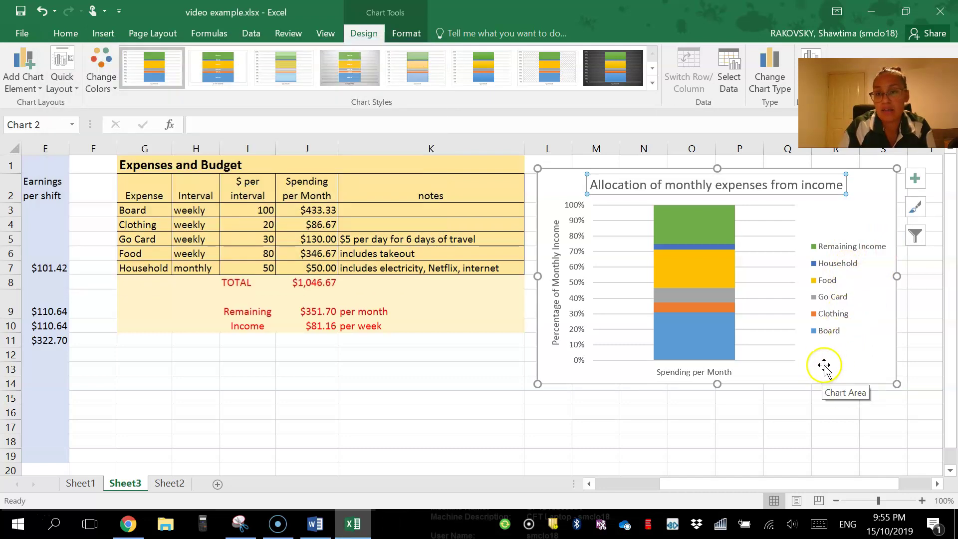
- Rename the Board expense in G3 to "Rent" and set its amount per interval in I3 to 150
left_click(120, 203)
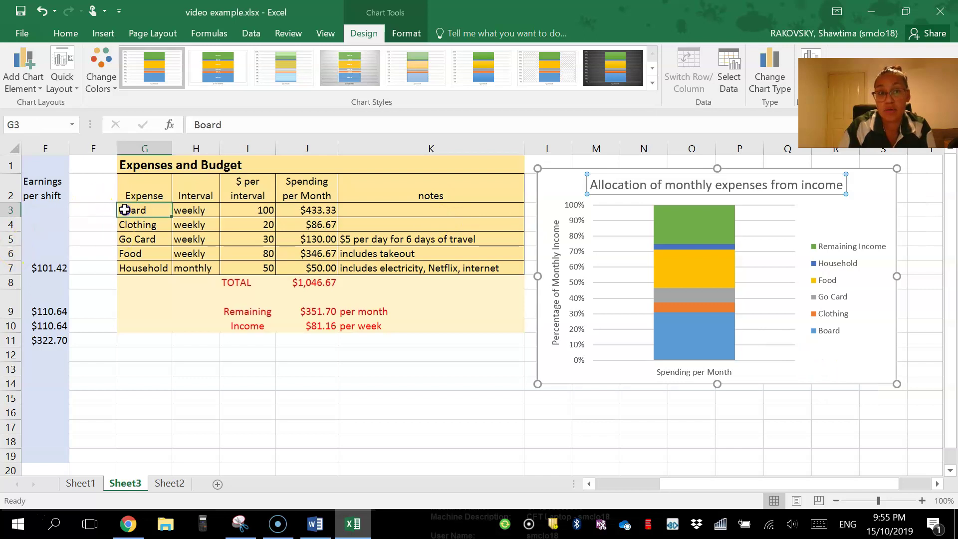
type("Rent")
key("Return")
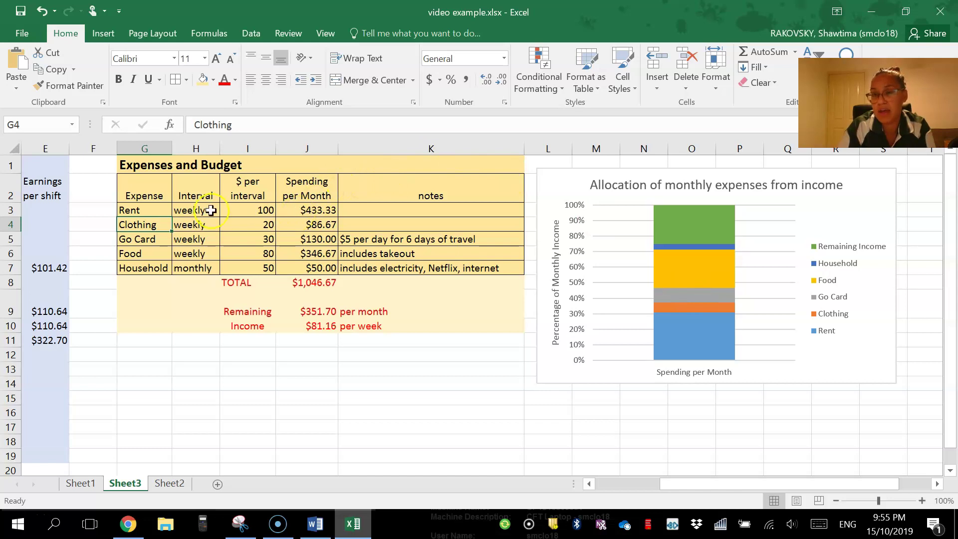
left_click(237, 210)
type("150")
key("Return")
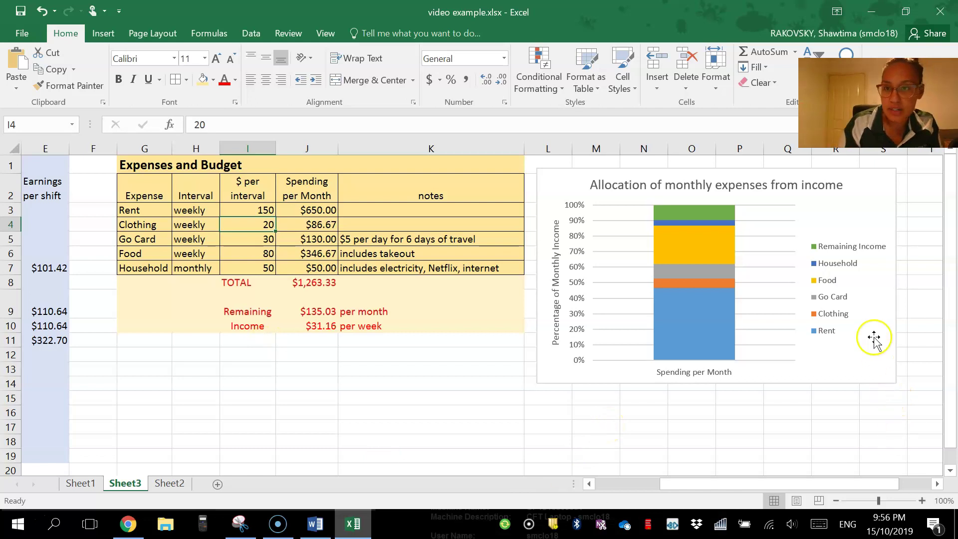
- Copy the finished chart and paste it into the Word document on a new line below the remaining money sentence
left_click(864, 200)
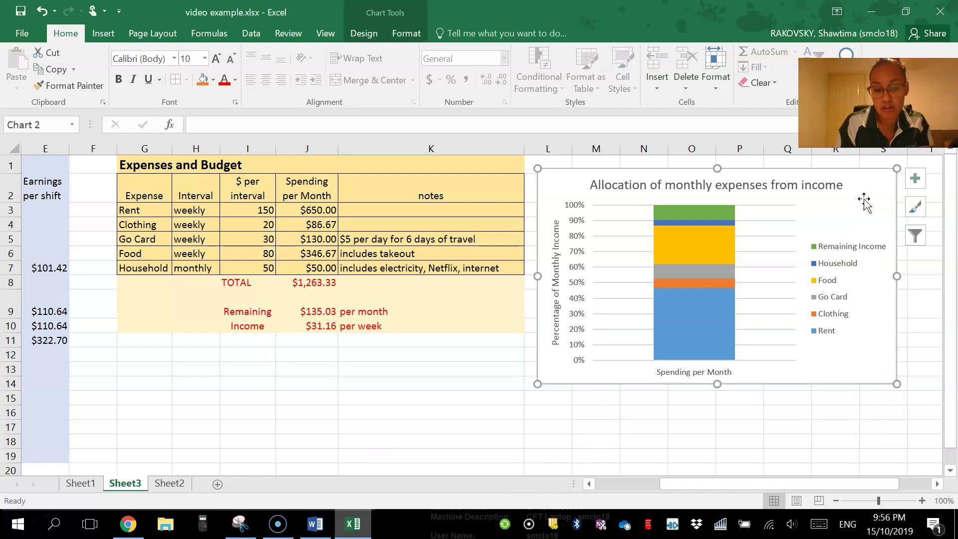
right_click(864, 200)
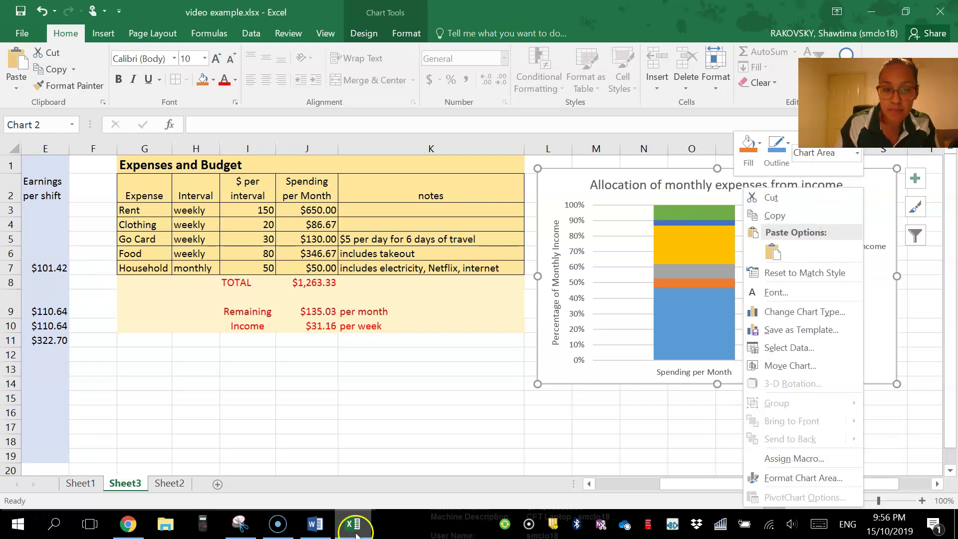
left_click(315, 524)
left_click(184, 301)
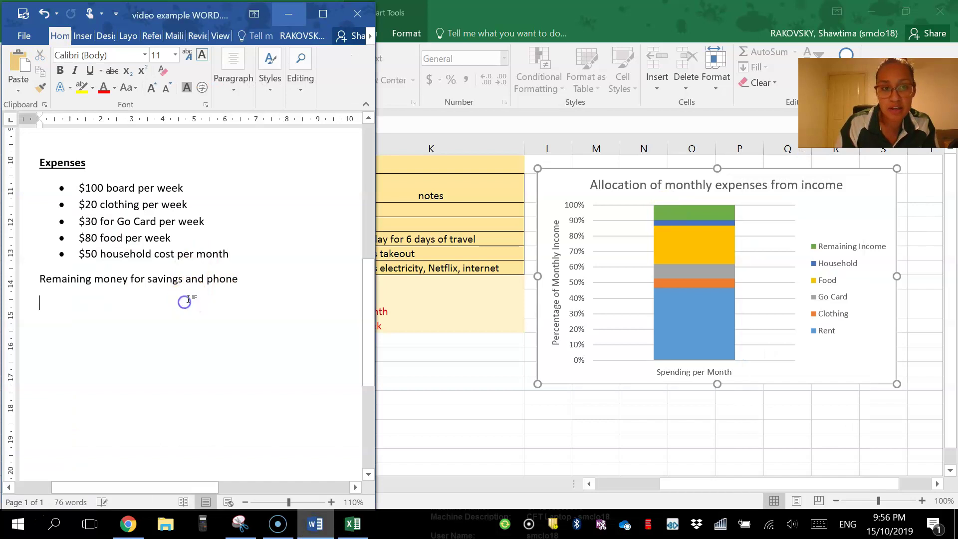
key("Return")
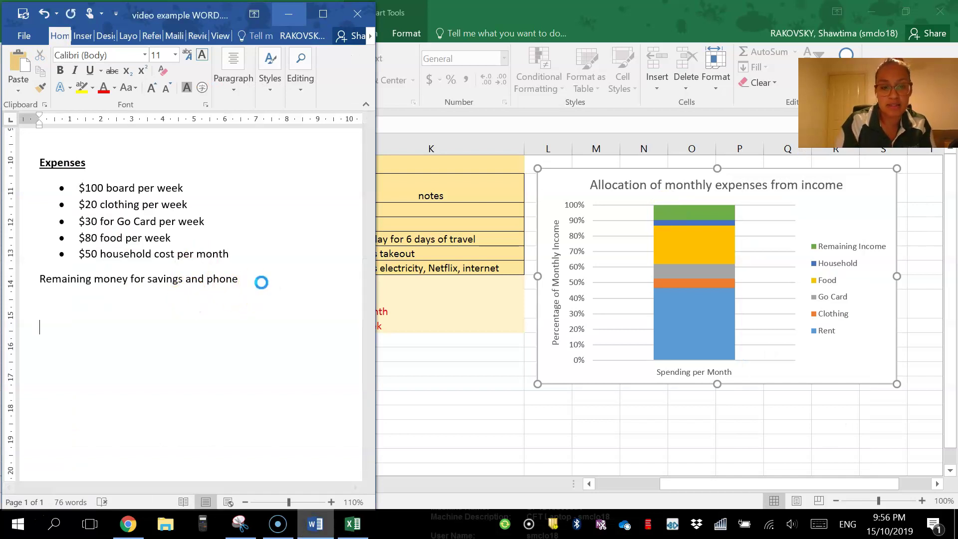
key("ctrl+v")
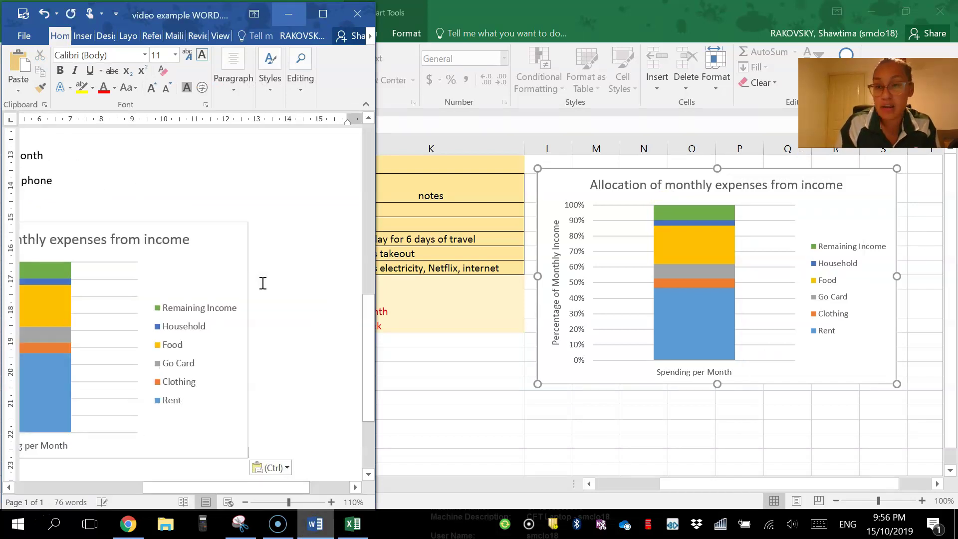
left_click(137, 239)
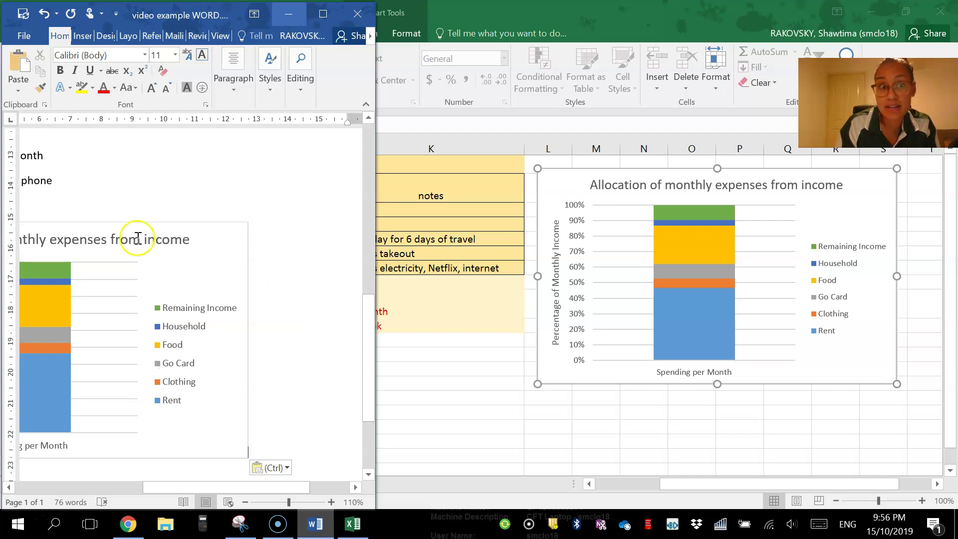
- Maximize the Word window and bring the whole pasted chart into view
left_click(138, 294)
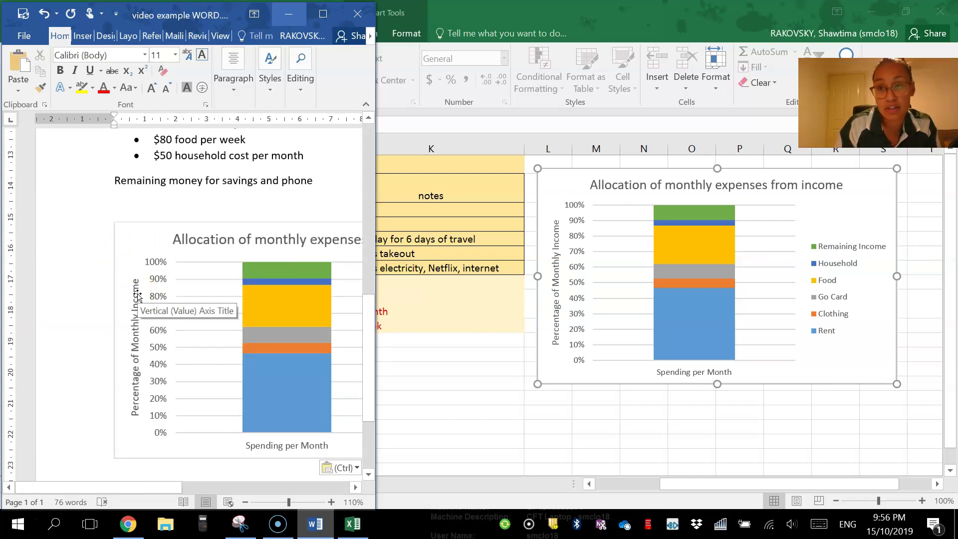
left_click(113, 250)
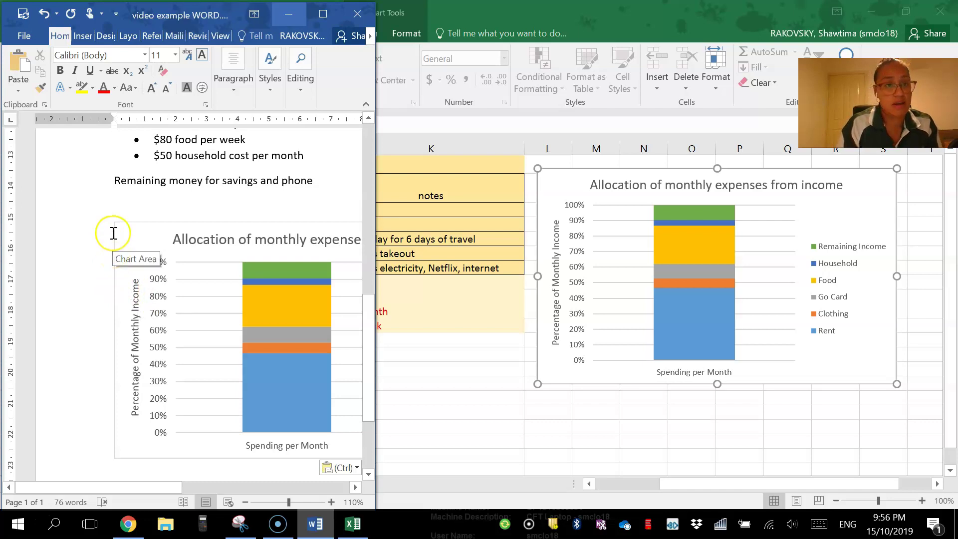
scroll(113, 251, "down", 4)
left_click(214, 321)
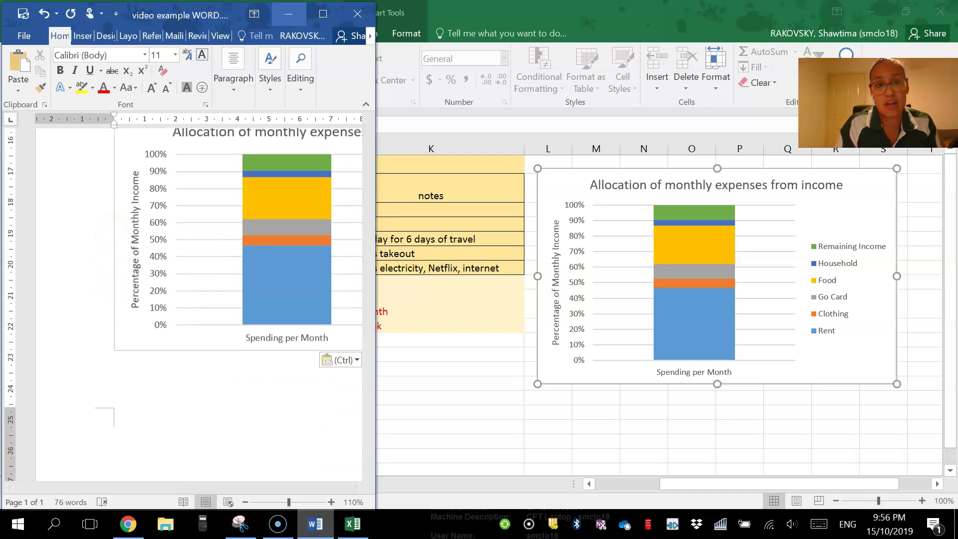
left_click(322, 19)
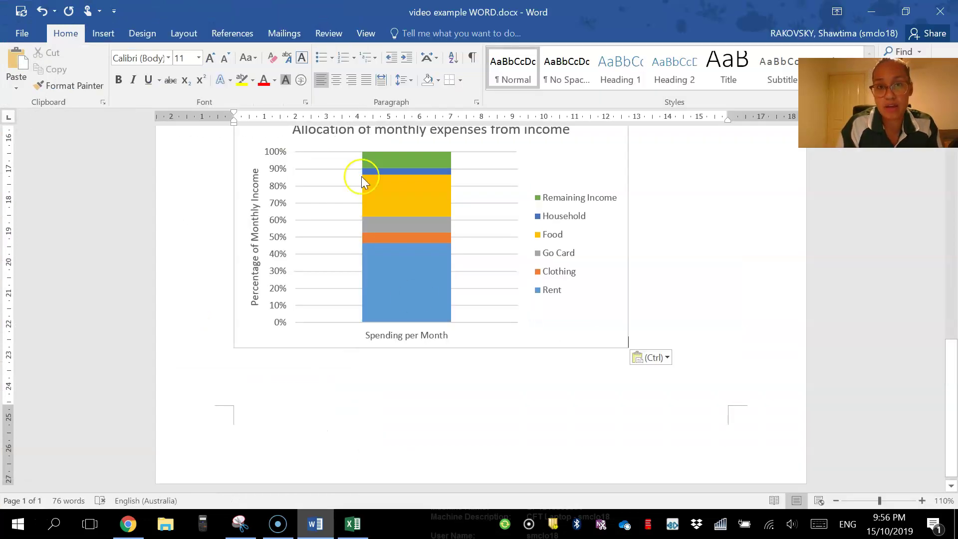
left_click(414, 299)
scroll(414, 298, "up", 3)
left_click(545, 194)
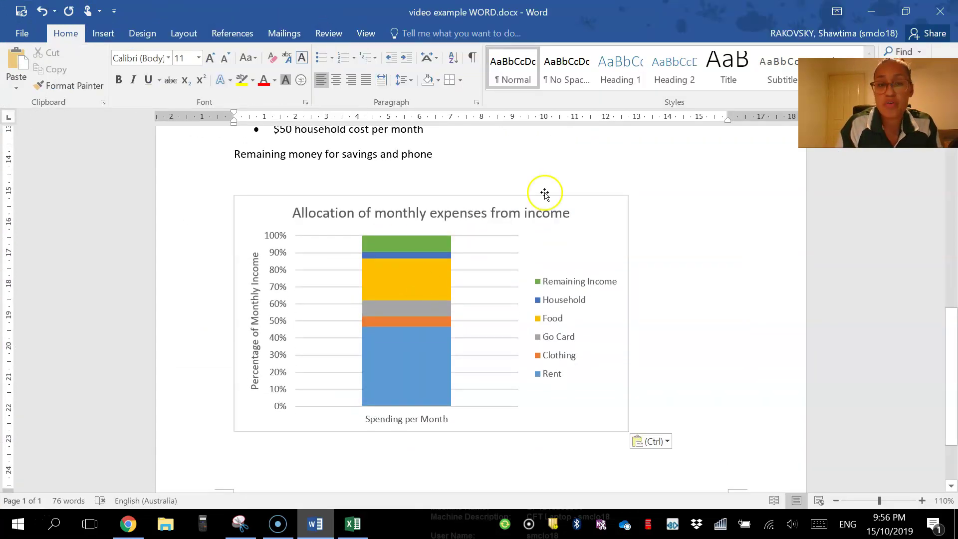
- Insert the caption "Figure 1. Percentage distribution of monthly spending from income." below the chart and start a new line after it
left_click(612, 227)
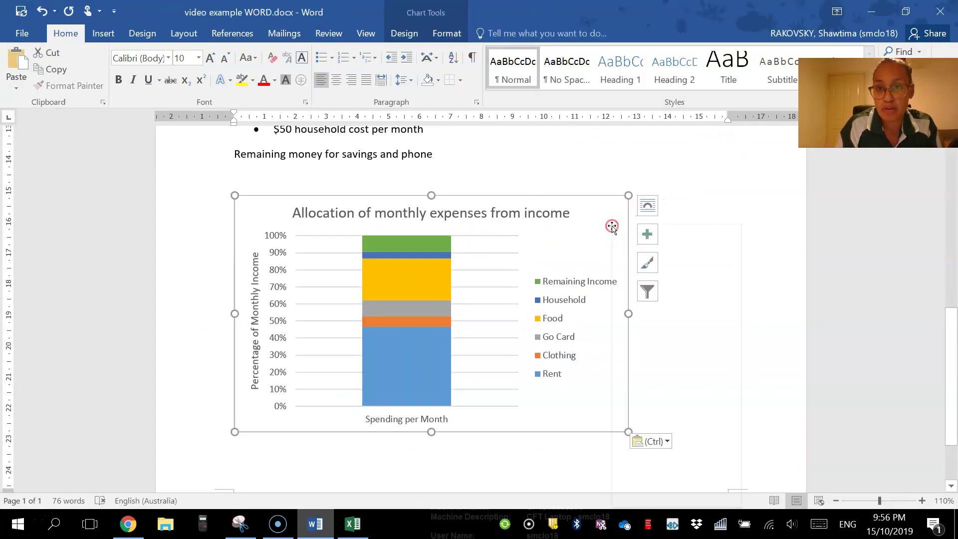
right_click(611, 226)
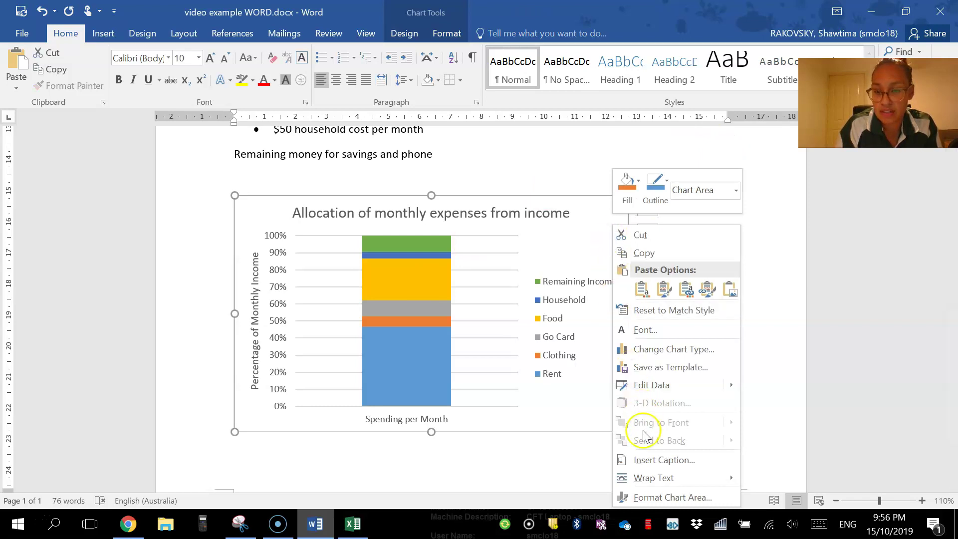
left_click(647, 459)
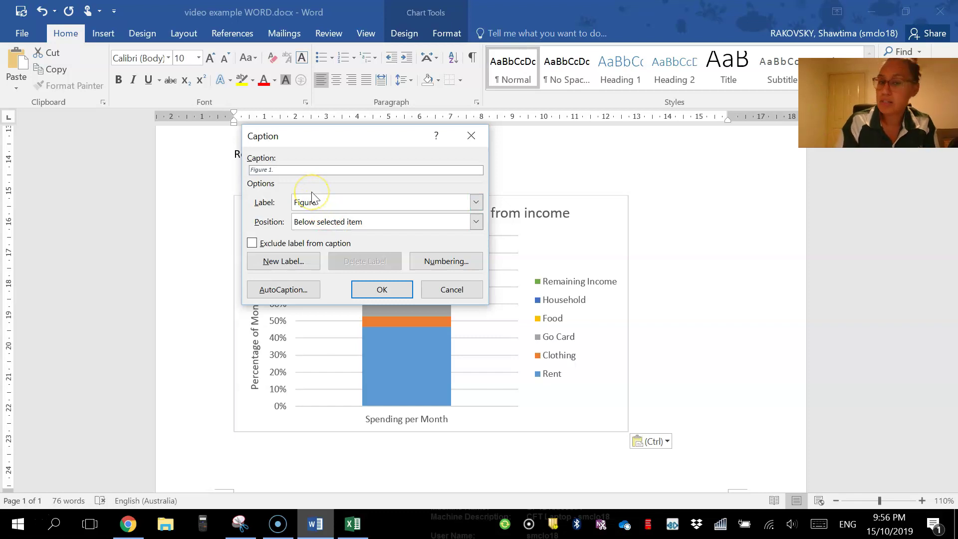
type("Pe")
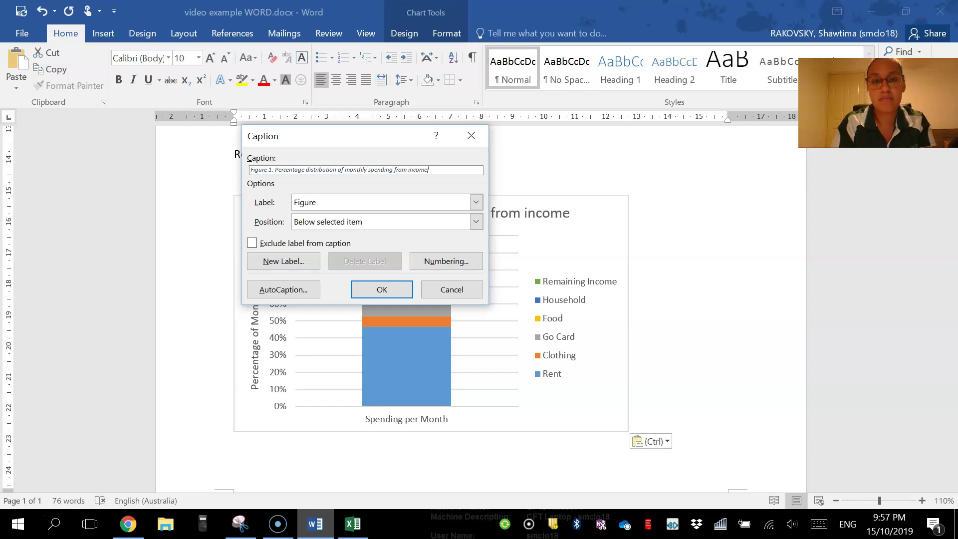
key("Return")
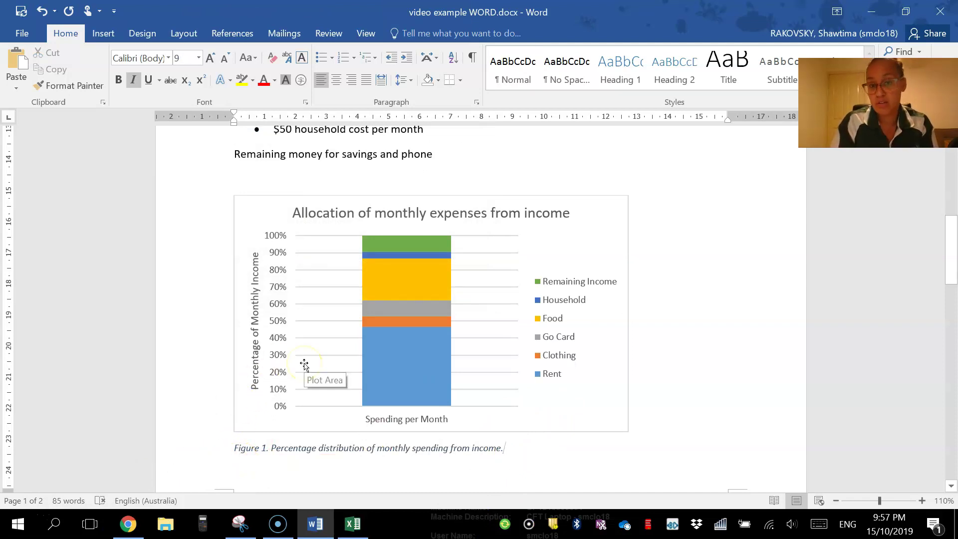
key("Return")
type("As shown")
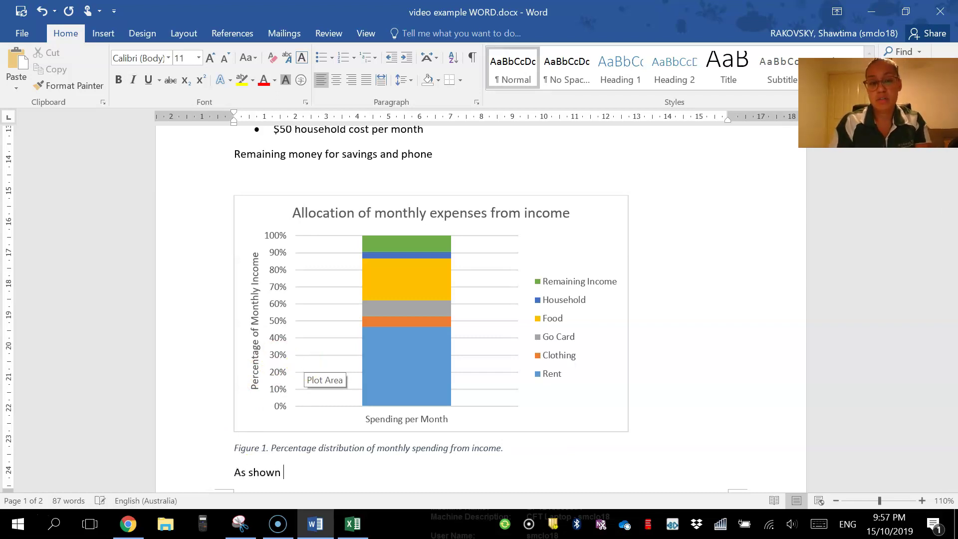
key("BackSpace")
key("BackSpace")
key("BackSpace")
key("BackSpace")
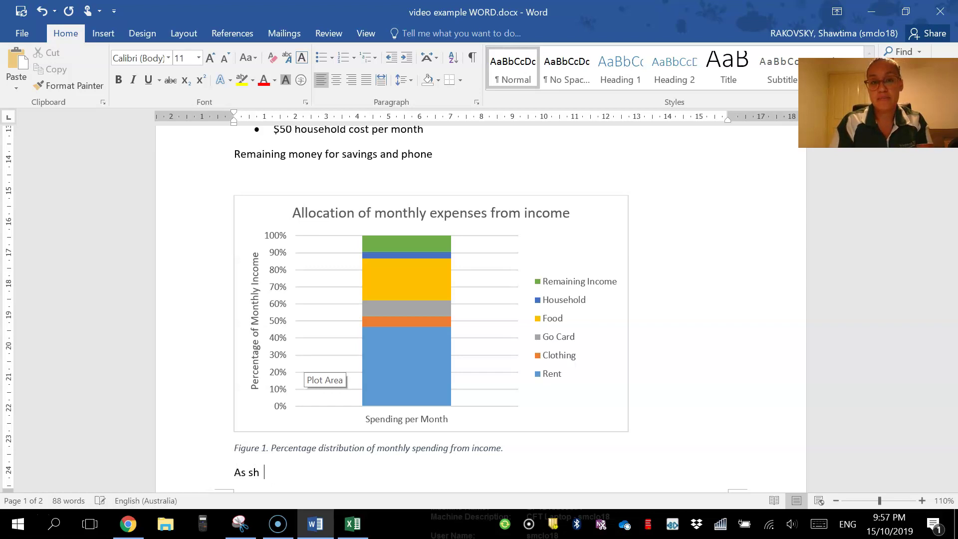
key("BackSpace")
key("BackSpace")
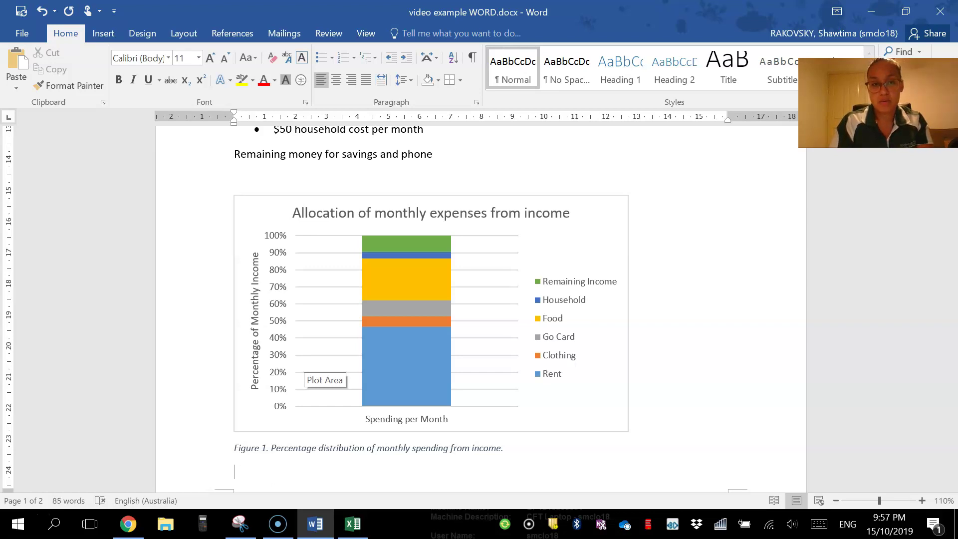
- Write the sentence "More than 40 % of monthly income contributes to rent (see figure 1)." below the chart caption
type("More thatn")
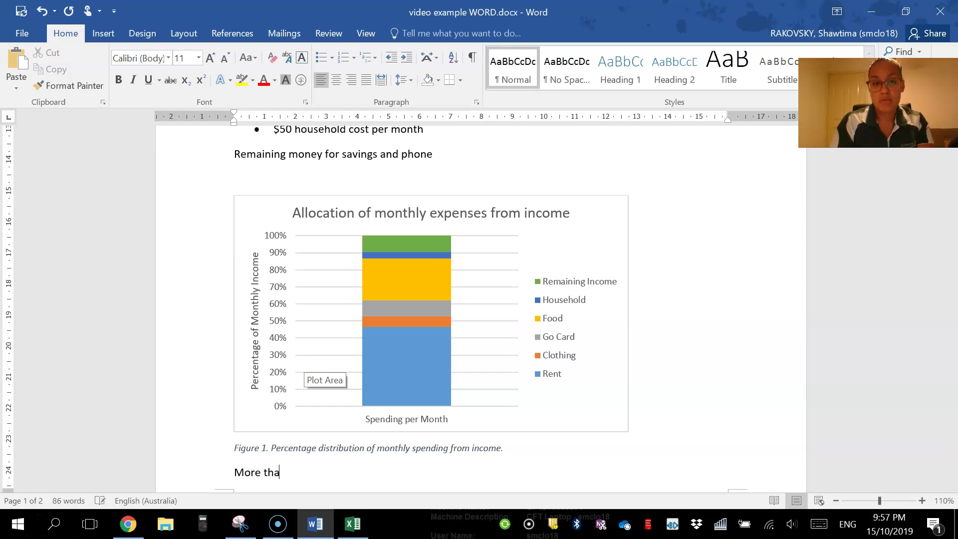
key("BackSpace")
key("BackSpace")
type("n 40")
type(" %")
type(" od")
key("BackSpace")
type("f monthly")
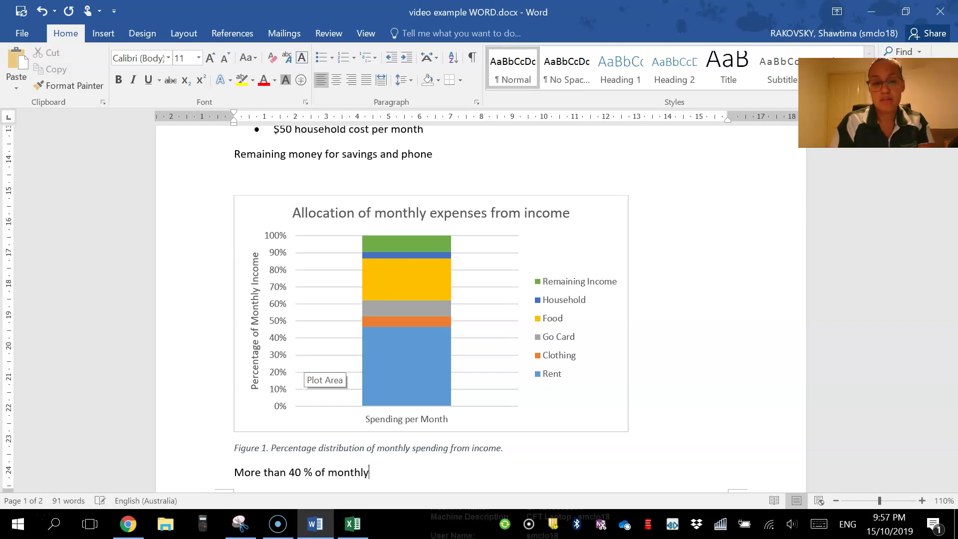
type(" income is")
key("BackSpace")
key("BackSpace")
key("BackSpace")
type("contri")
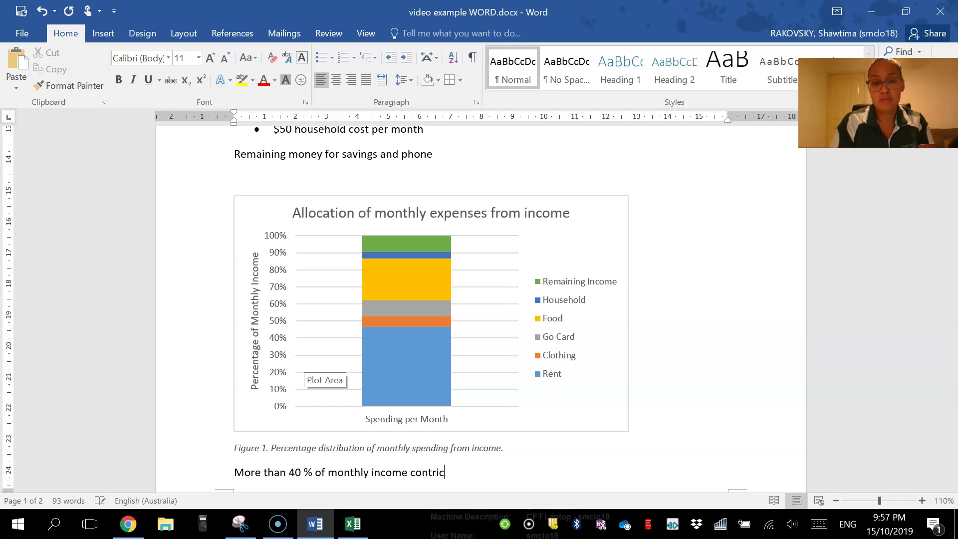
type("bute s to Ren")
key("BackSpace")
key("BackSpace")
key("BackSpace")
type("rent (see fihgu")
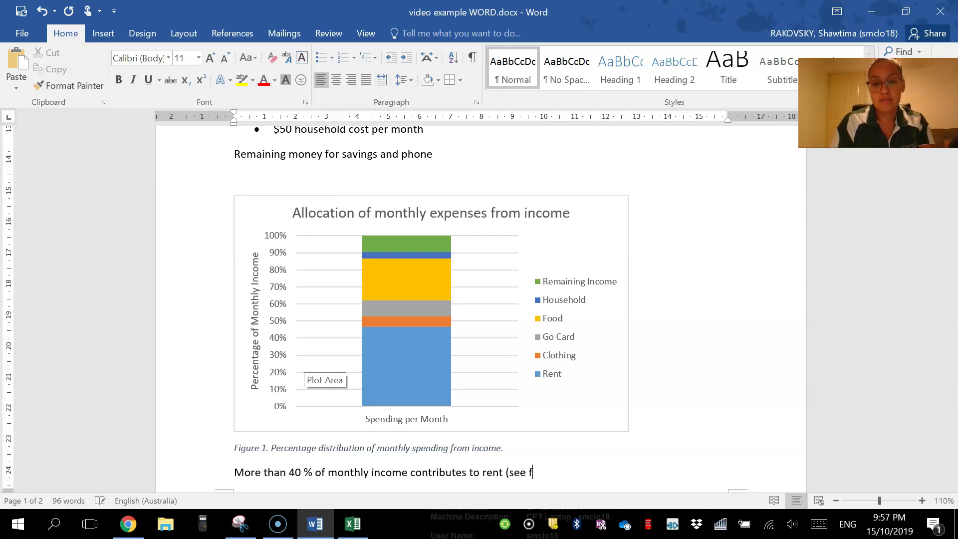
type("gure 1).")
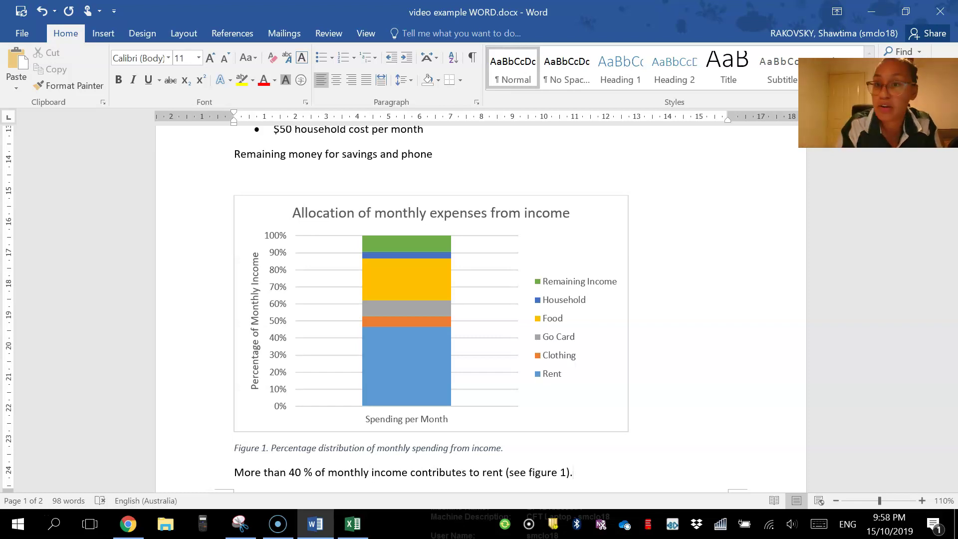
- Review the expense list and the chart in the document, checking the Rent segment's value
scroll(385, 380, "down", 2)
scroll(390, 382, "down", 5)
scroll(390, 382, "up", 4)
scroll(390, 382, "up", 5)
scroll(390, 382, "down", 1)
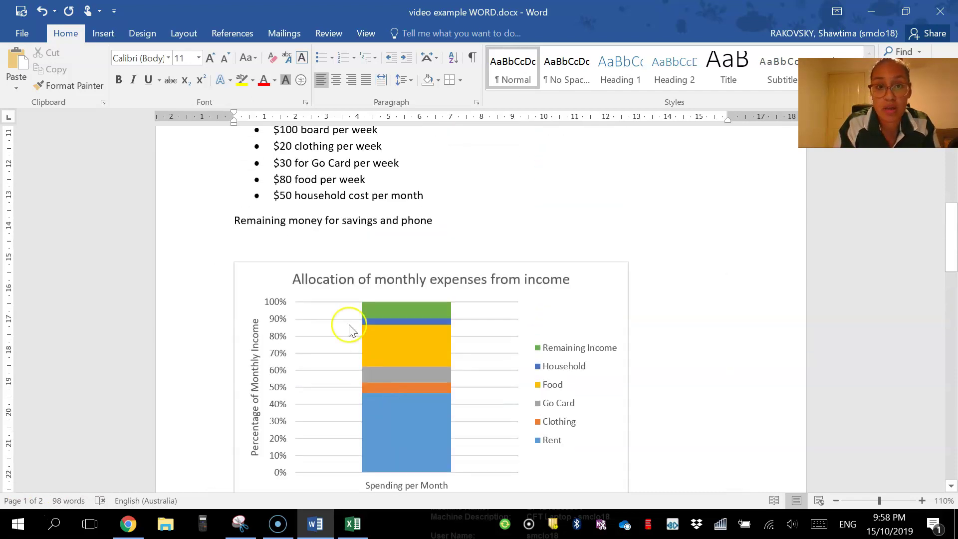
mouse_move(363, 372)
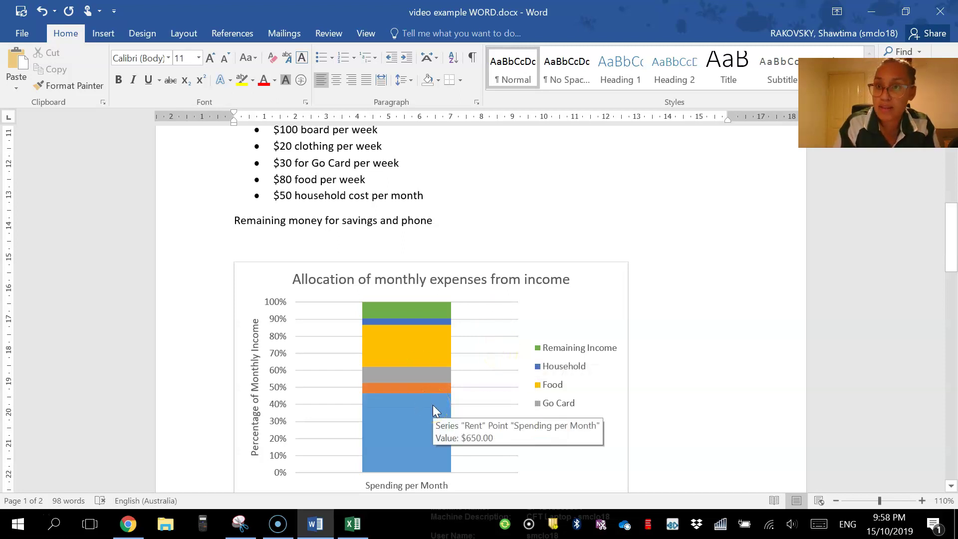
- Switch to the Excel workbook and display the formulas instead of the values on Sheet3
left_click(352, 523)
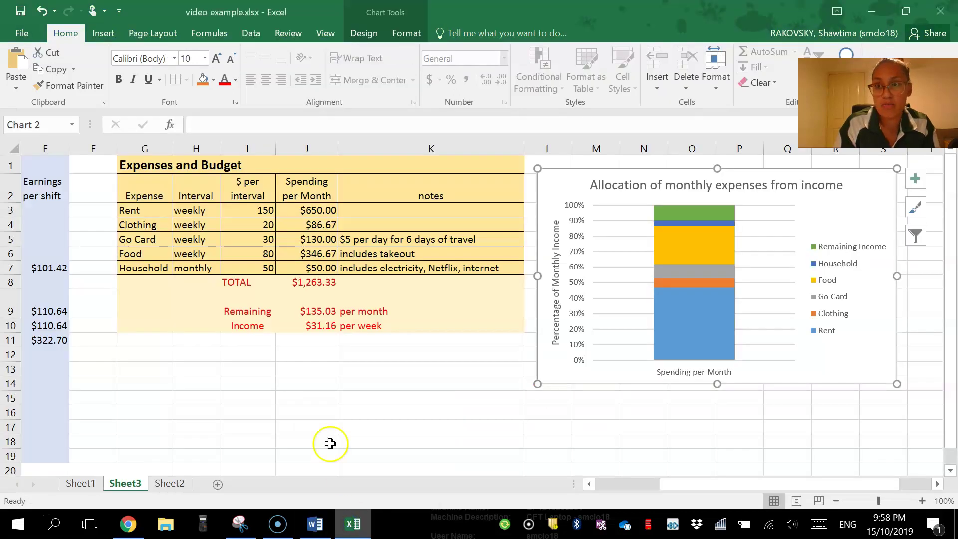
left_click(318, 208)
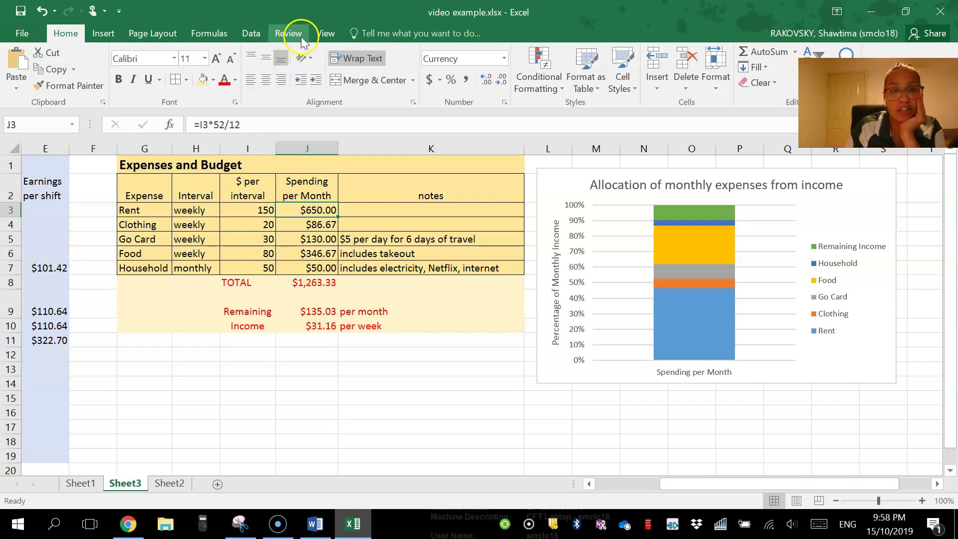
left_click(325, 34)
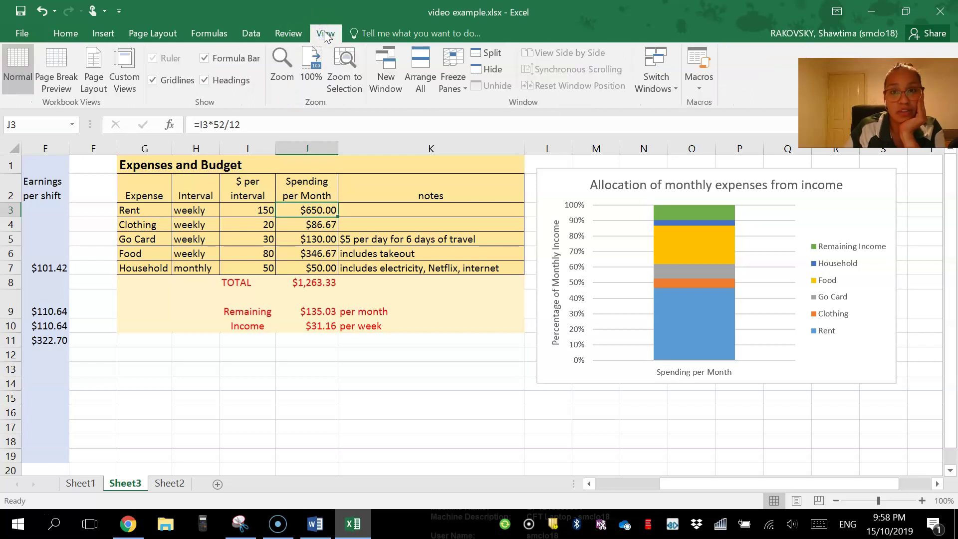
left_click(209, 34)
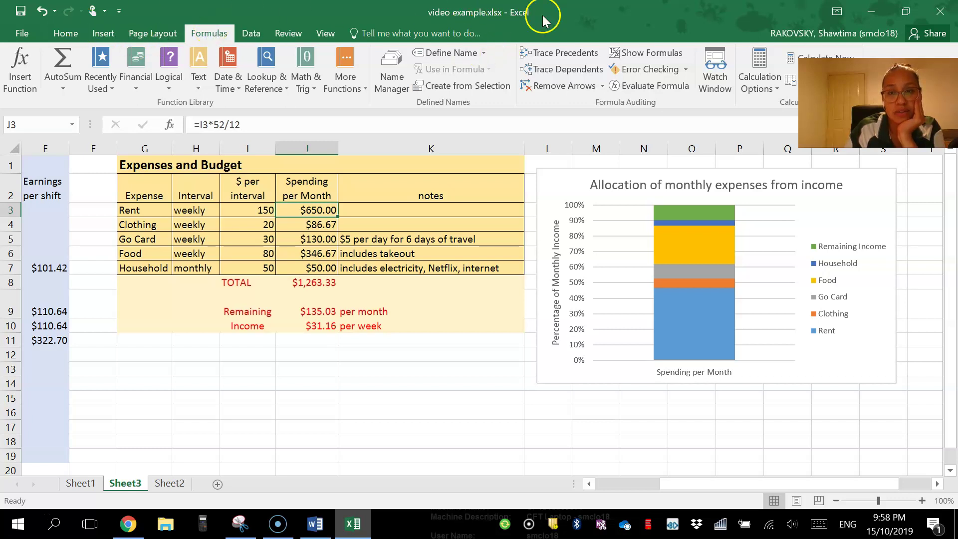
left_click(638, 54)
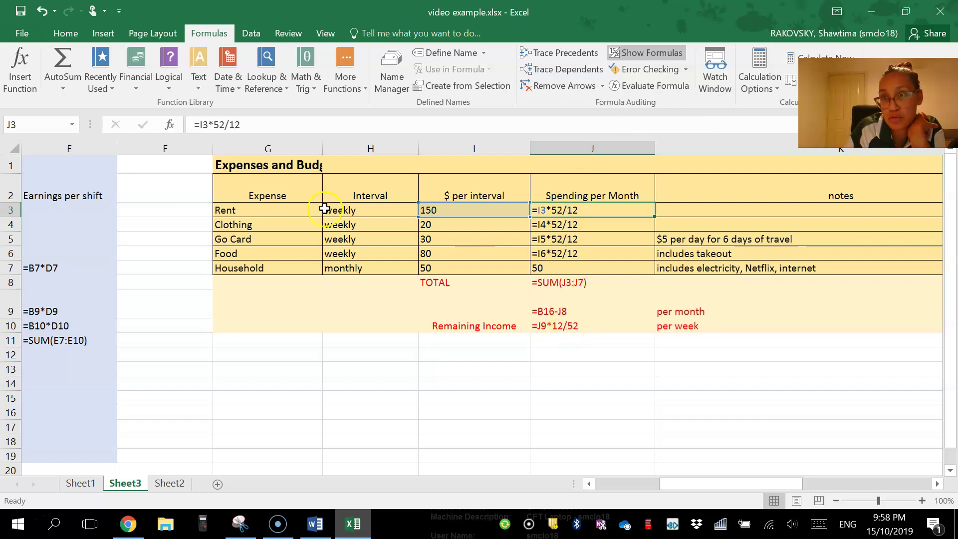
- Select the income and expense tables from A1 to K22 and set the printout to the current selection only
scroll(324, 209, "left", 5)
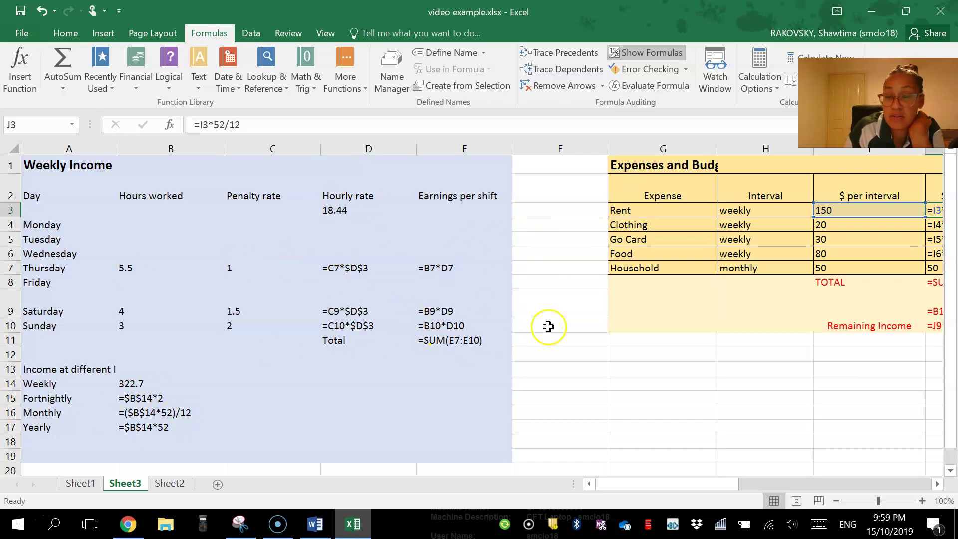
scroll(749, 326, "right", 9)
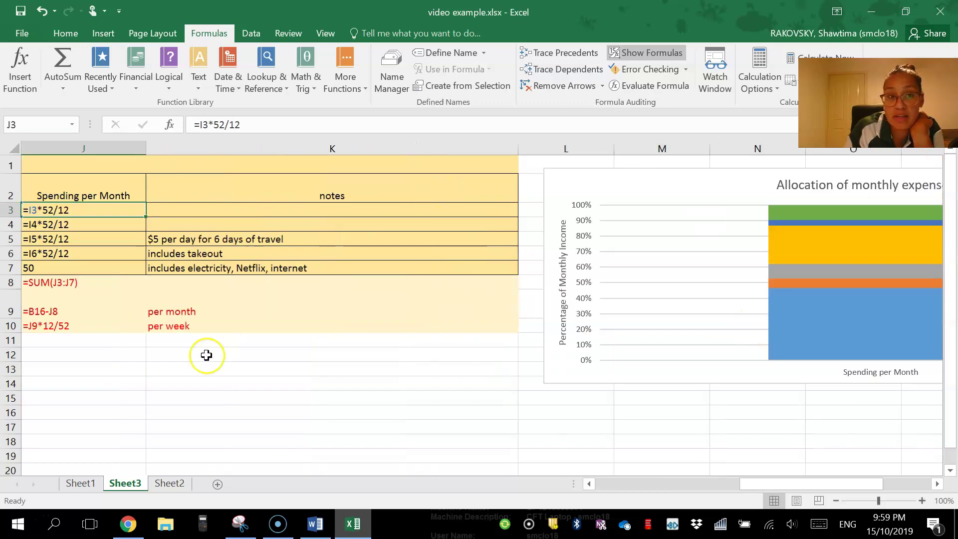
scroll(206, 354, "left", 7)
scroll(206, 354, "left", 2)
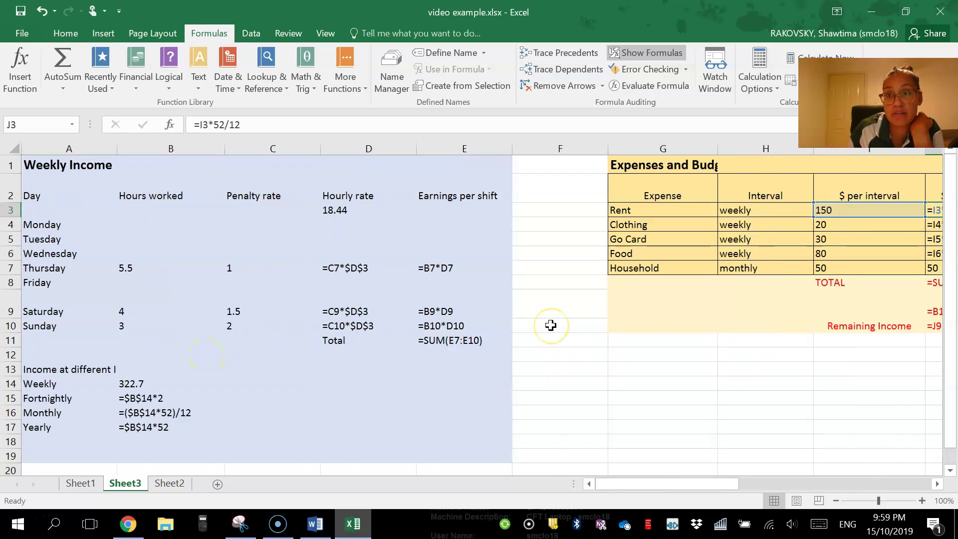
left_click_drag(81, 164, 547, 389)
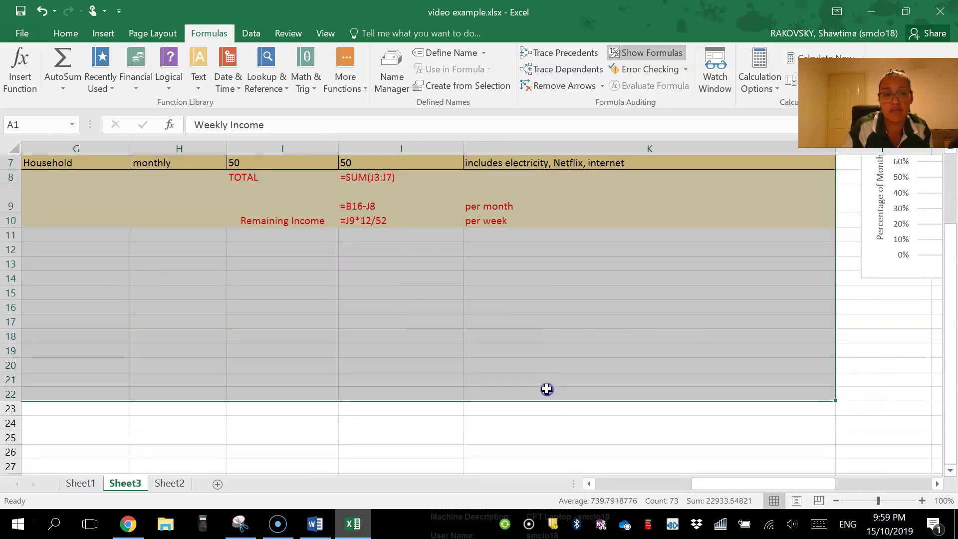
left_click(22, 31)
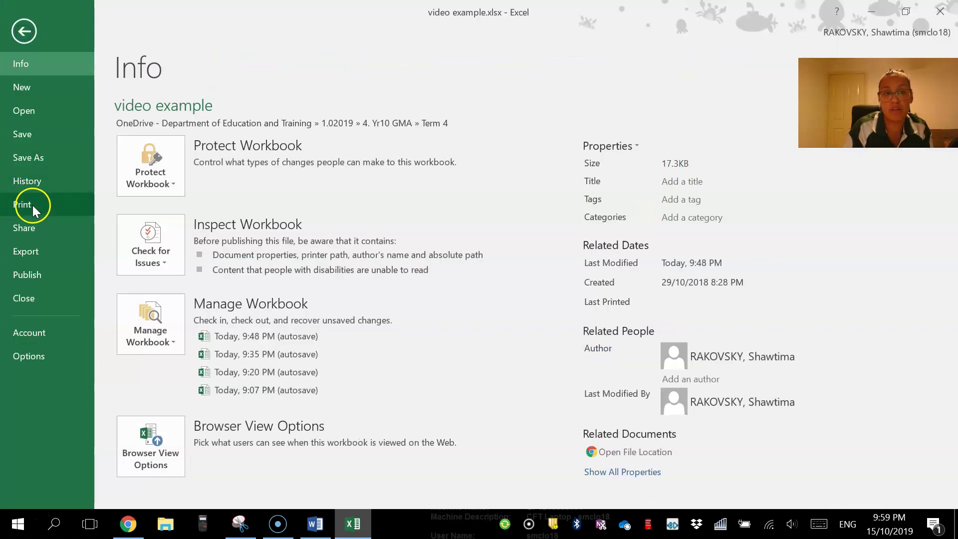
left_click(32, 206)
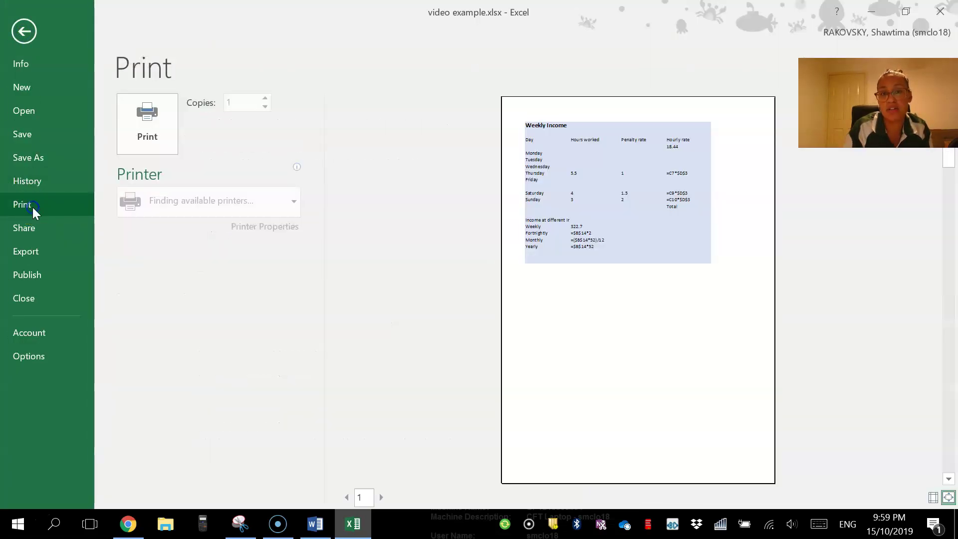
left_click(192, 284)
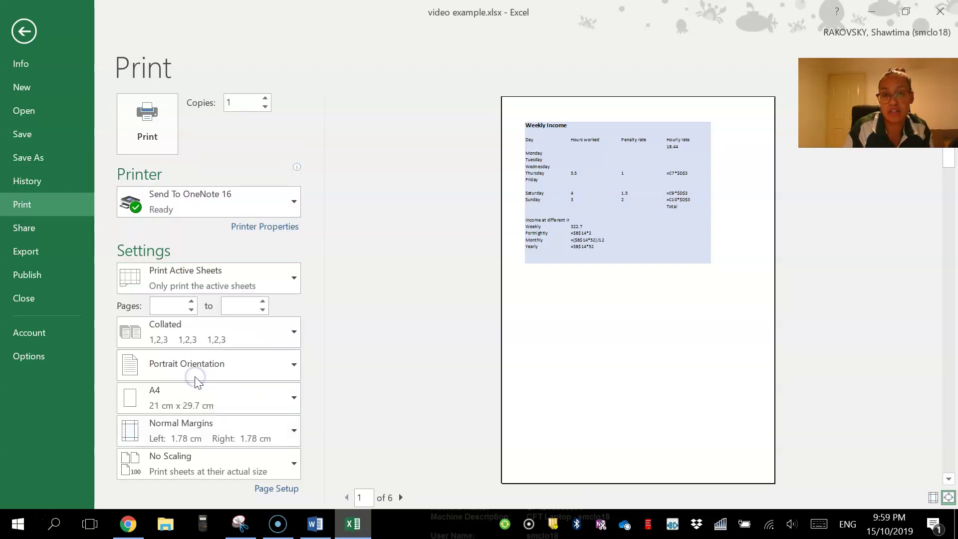
- Set the printout to landscape orientation with all columns fitted on one page, and return to the sheet without printing
left_click(183, 364)
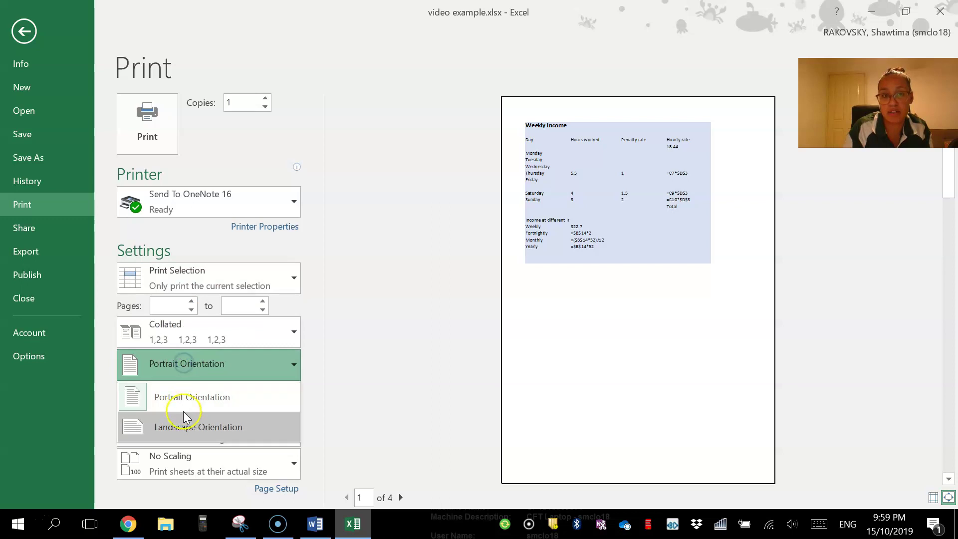
left_click(185, 425)
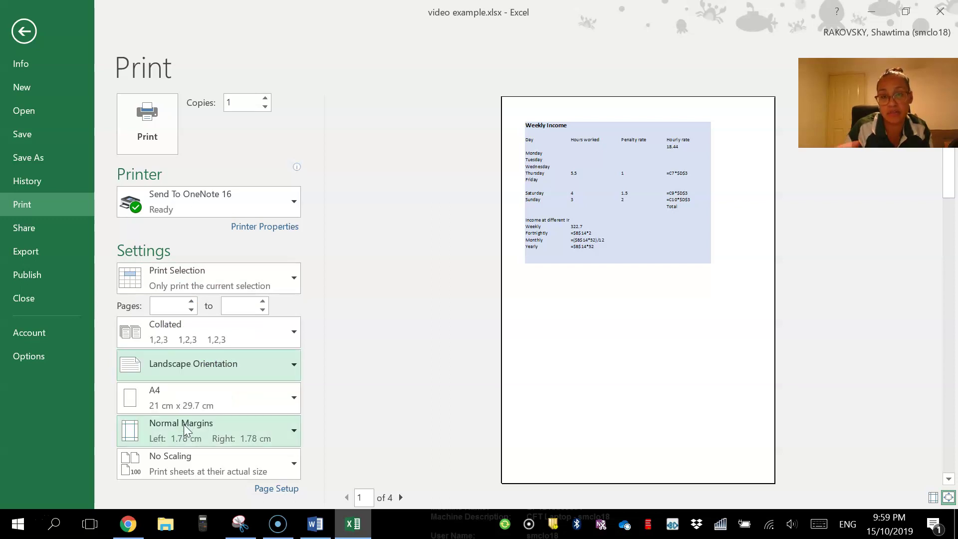
left_click(199, 481)
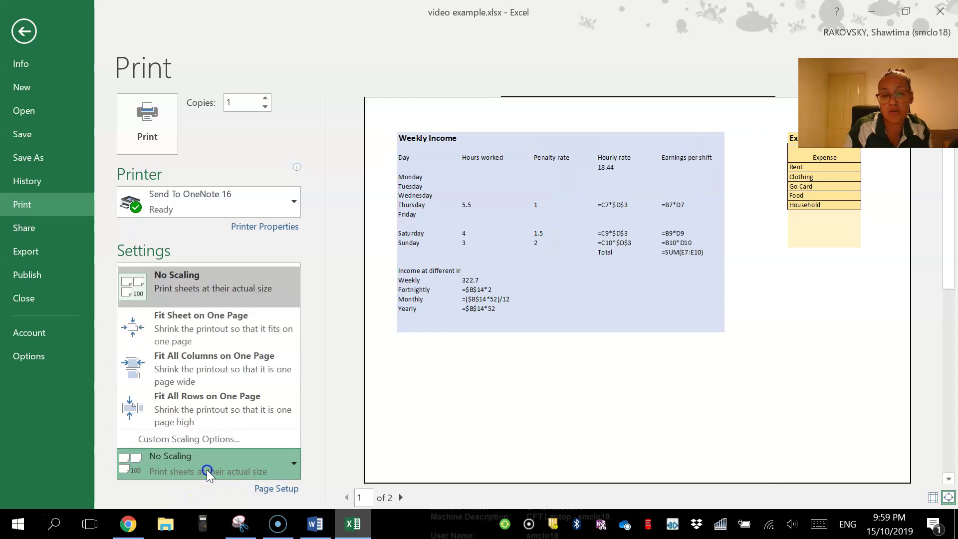
left_click(214, 358)
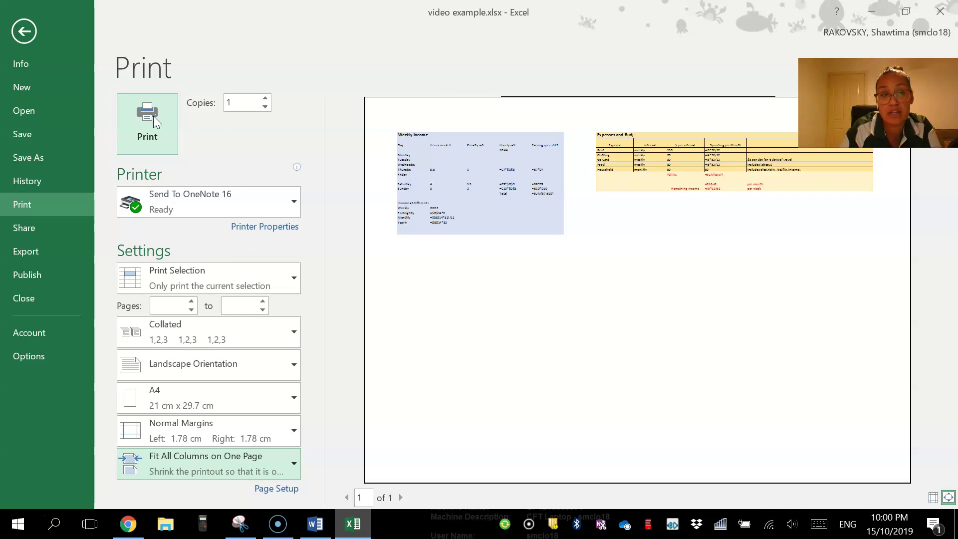
left_click(23, 31)
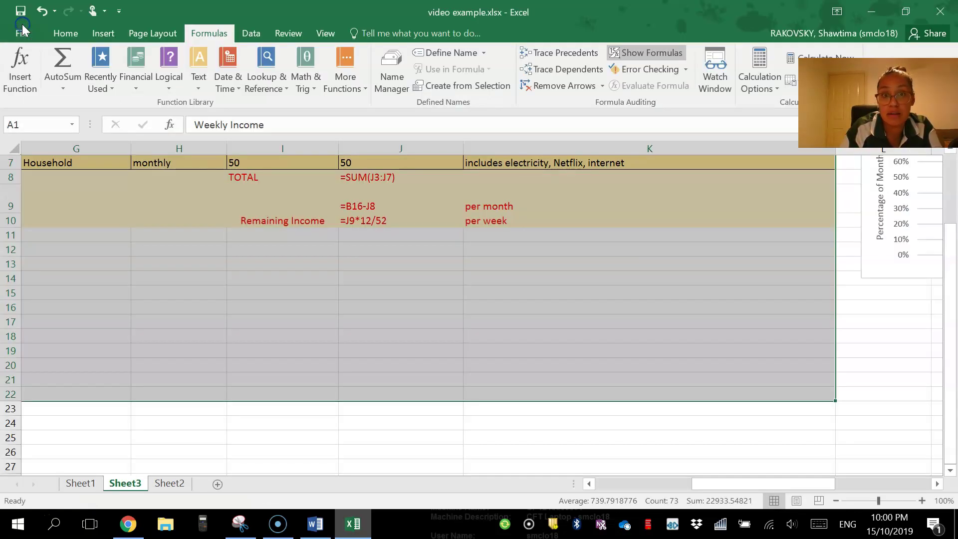